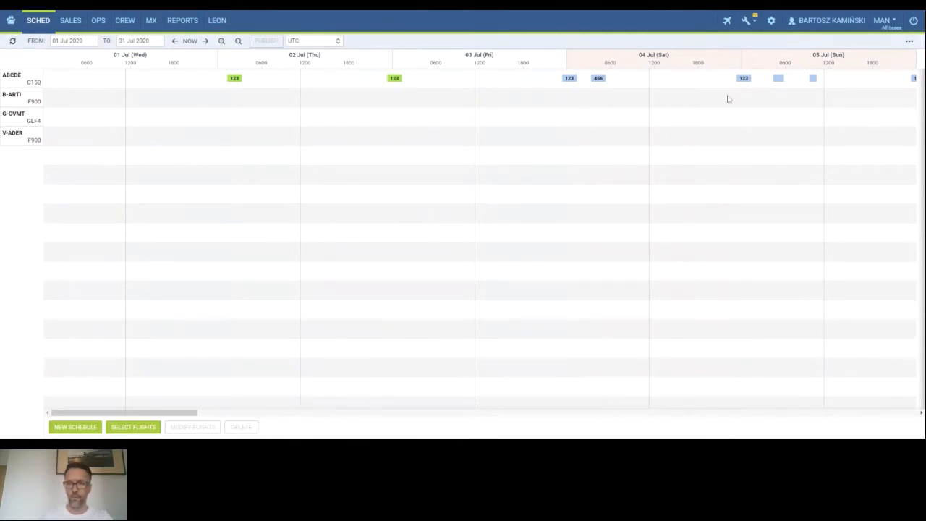
Open the fleet settings, view the virtual fleet aircraft list, and return to the schedule.
{"action": "left_click", "coordinate": [772, 22]}
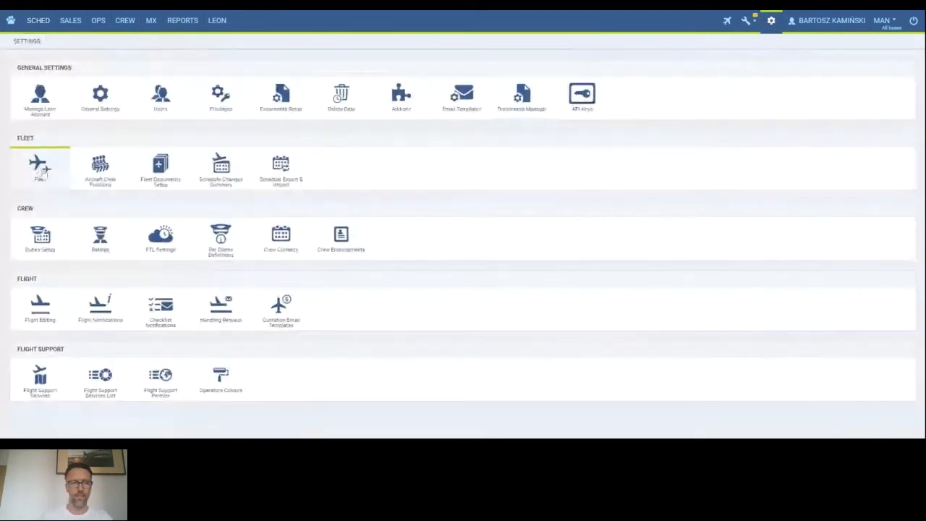
{"action": "left_click", "coordinate": [42, 169]}
{"action": "left_click", "coordinate": [86, 41]}
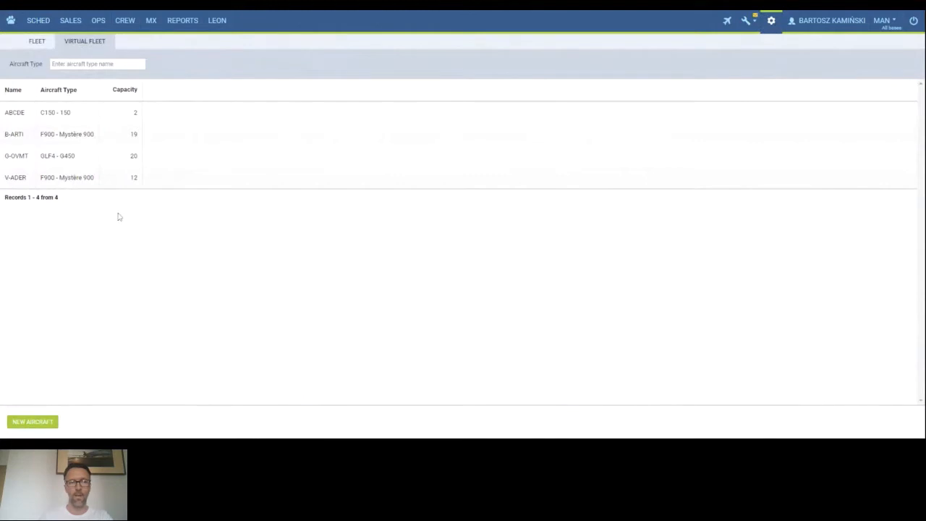
{"action": "left_click", "coordinate": [36, 23]}
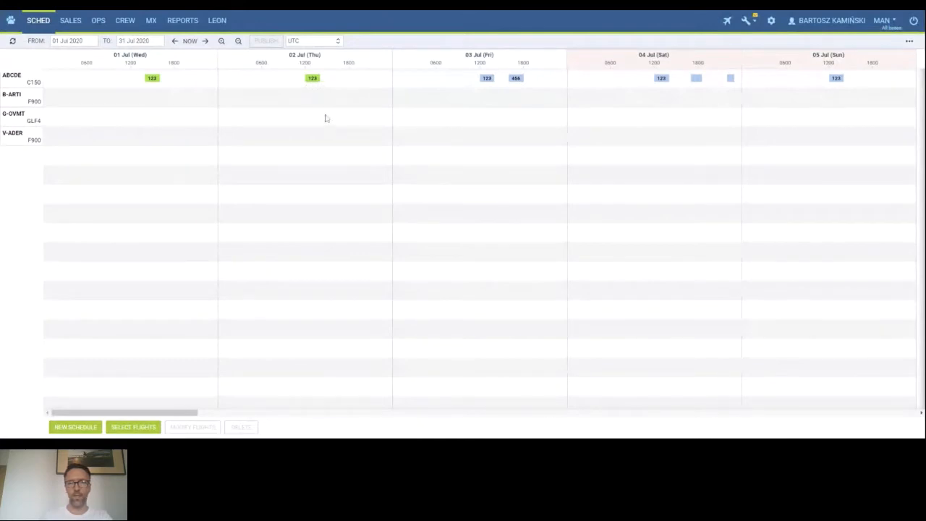
Refresh the schedule and inspect the From and To date pickers of the displayed period.
{"action": "left_click", "coordinate": [13, 41]}
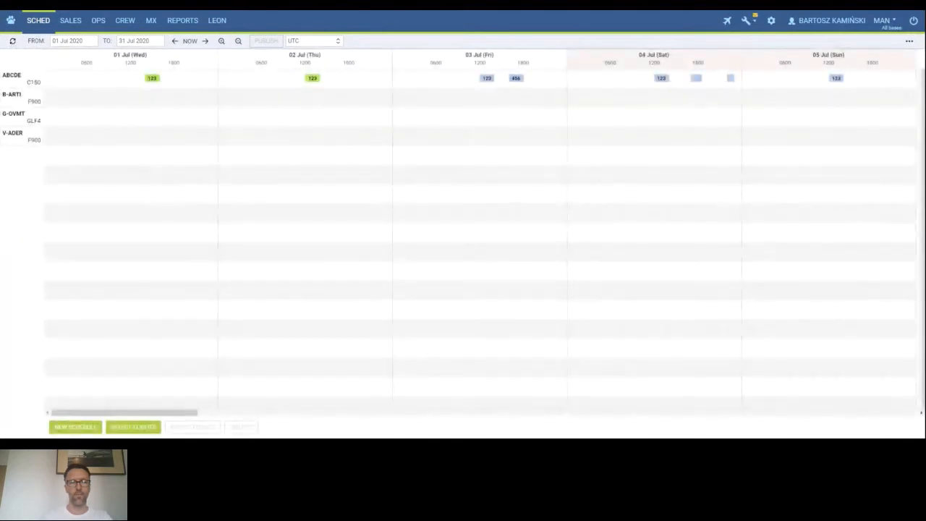
{"action": "left_click", "coordinate": [70, 41]}
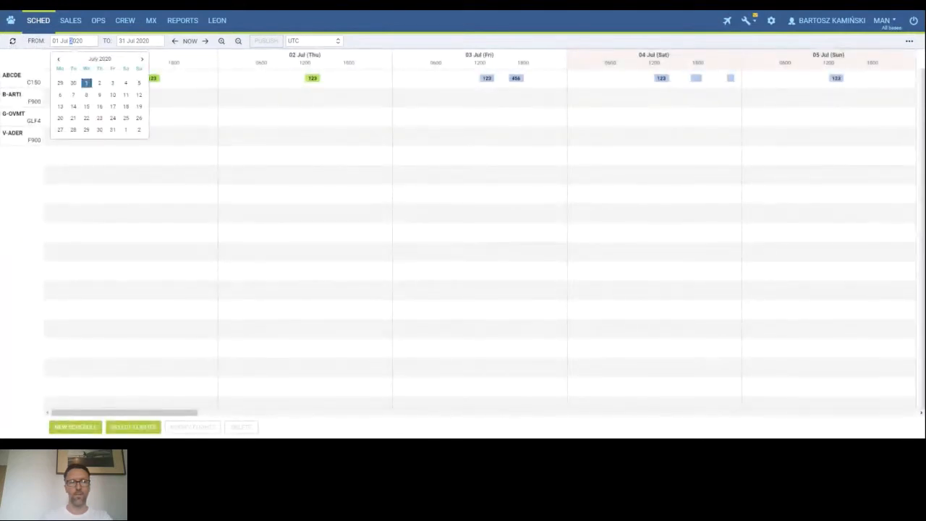
{"action": "left_click", "coordinate": [141, 40]}
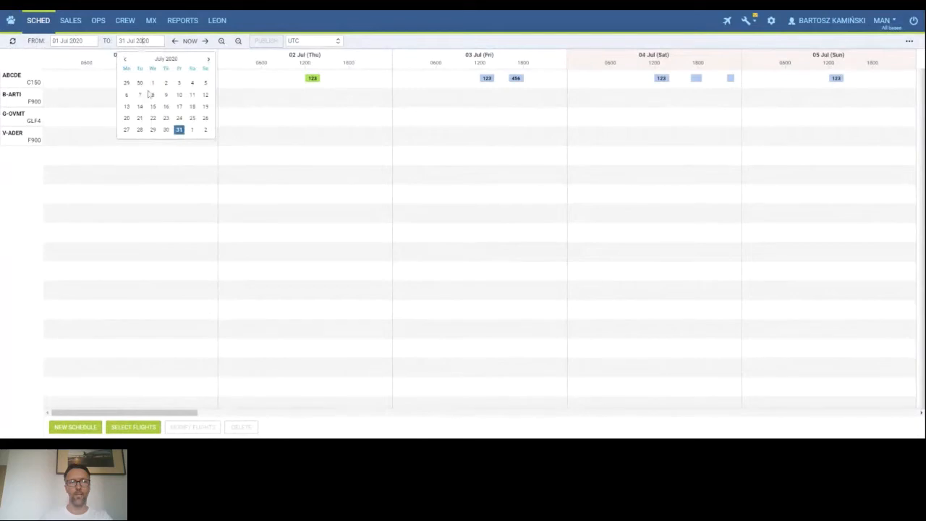
{"action": "left_click", "coordinate": [78, 40]}
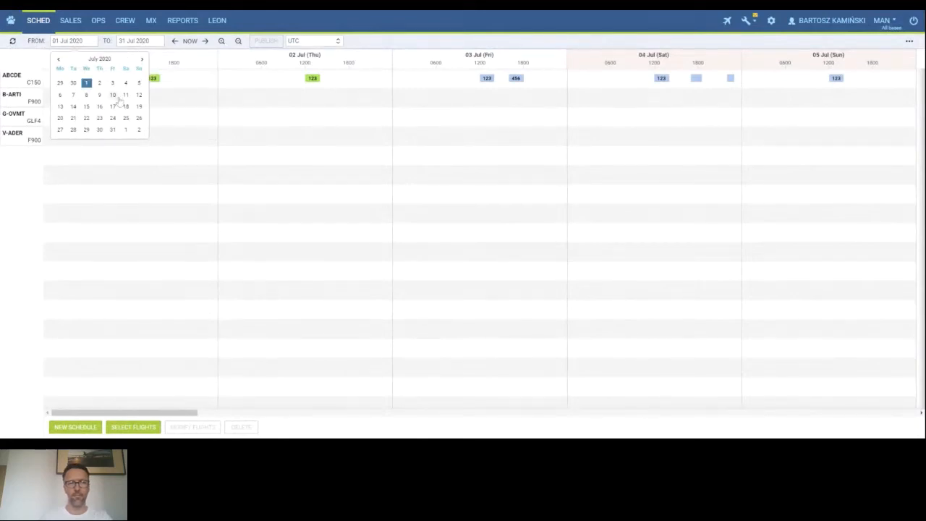
{"action": "left_click", "coordinate": [379, 45]}
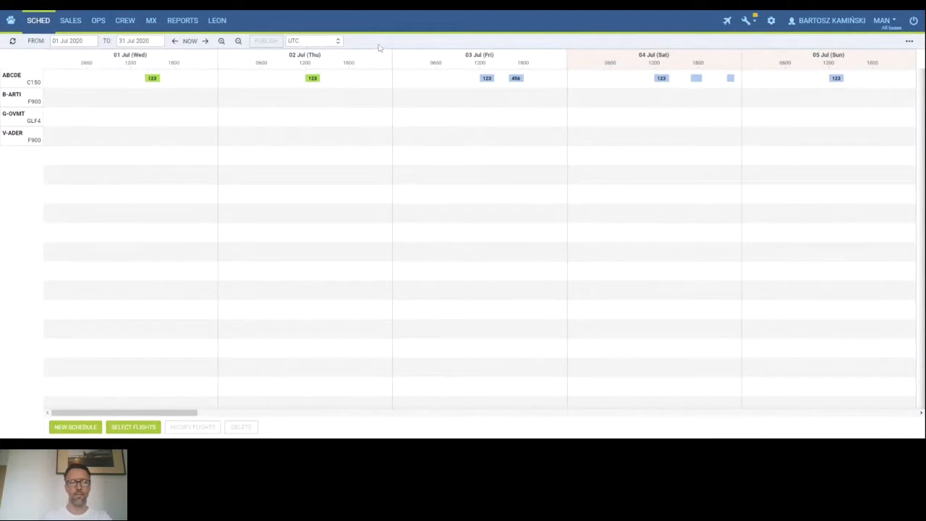
Jump to the current date, step the schedule period back and forward day by day, then refresh.
{"action": "left_click", "coordinate": [190, 42]}
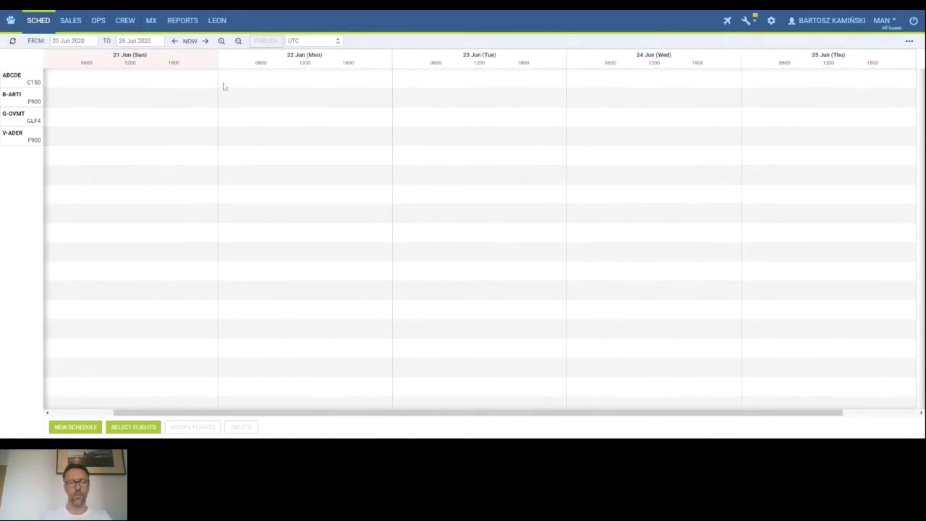
{"action": "left_click", "coordinate": [175, 42]}
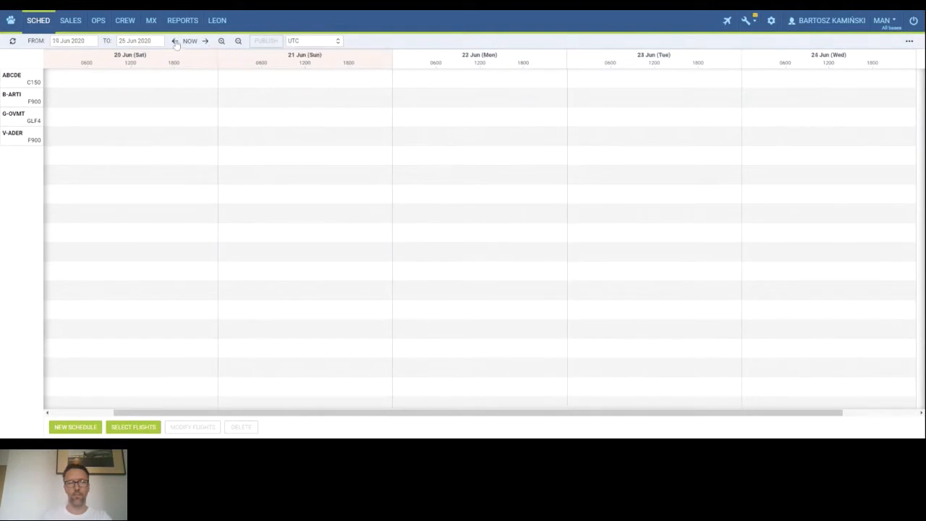
{"action": "left_click", "coordinate": [175, 42]}
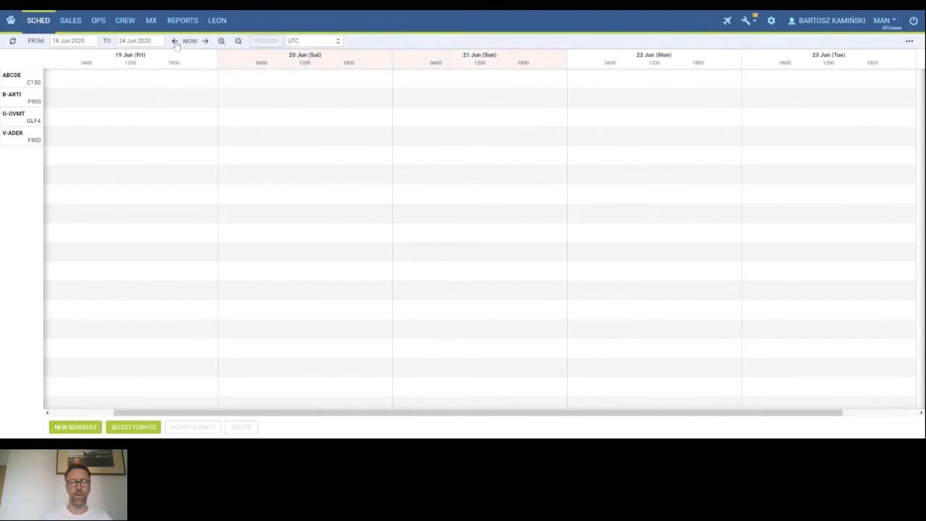
{"action": "left_click", "coordinate": [205, 41]}
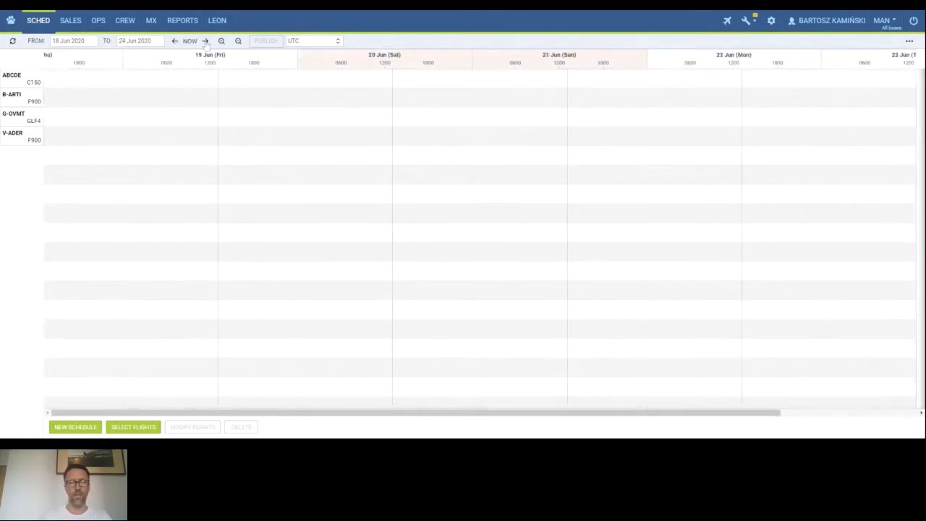
{"action": "left_click", "coordinate": [206, 41]}
{"action": "left_click", "coordinate": [205, 42]}
{"action": "left_click", "coordinate": [206, 41]}
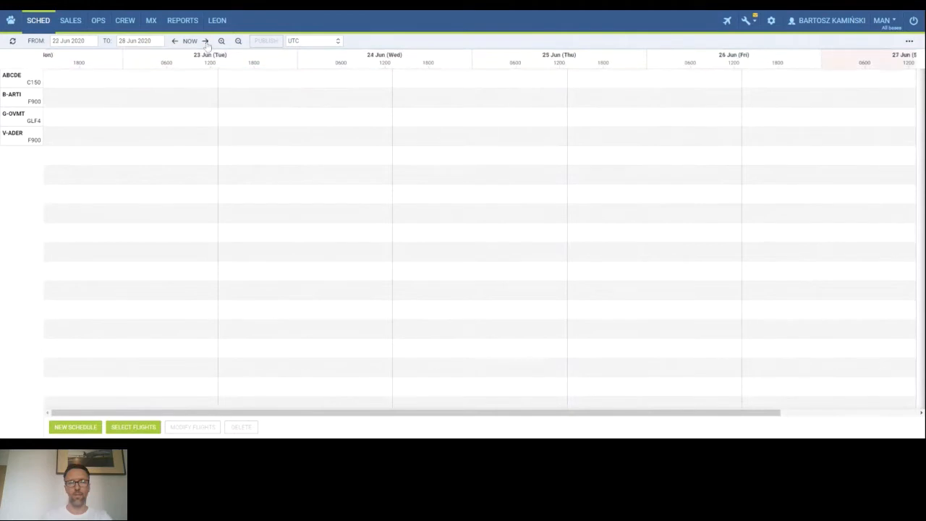
{"action": "left_click", "coordinate": [206, 41]}
{"action": "left_click", "coordinate": [205, 41]}
{"action": "left_click", "coordinate": [205, 42]}
{"action": "left_click", "coordinate": [206, 41]}
{"action": "left_click", "coordinate": [205, 42]}
{"action": "left_click", "coordinate": [205, 41]}
{"action": "left_click", "coordinate": [205, 42]}
{"action": "left_click", "coordinate": [206, 41]}
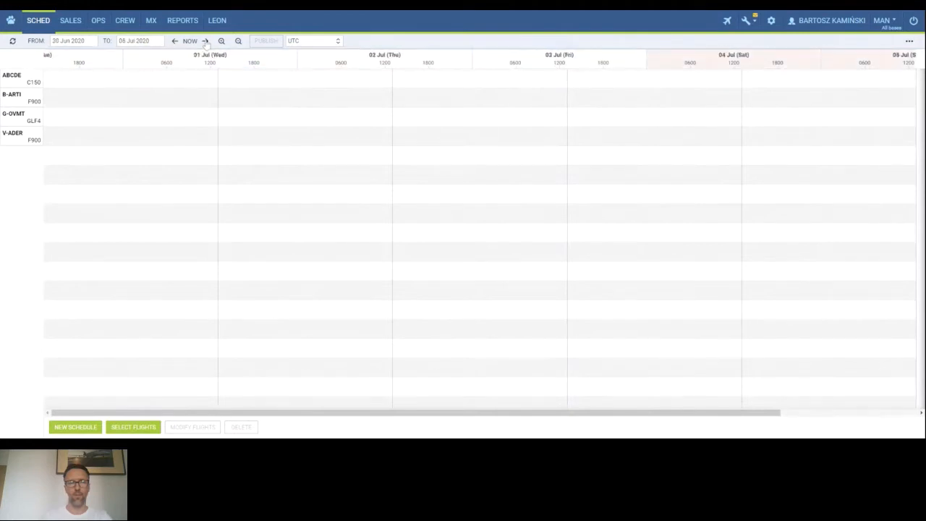
{"action": "left_click", "coordinate": [12, 41]}
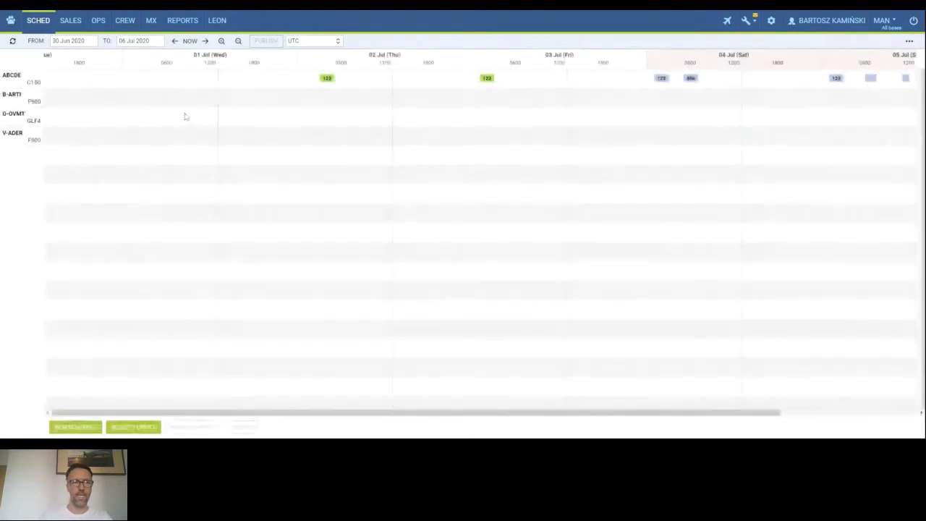
Zoom the schedule timeline in to hourly detail and out to the full month, then scroll back to early July.
{"action": "left_click", "coordinate": [222, 41]}
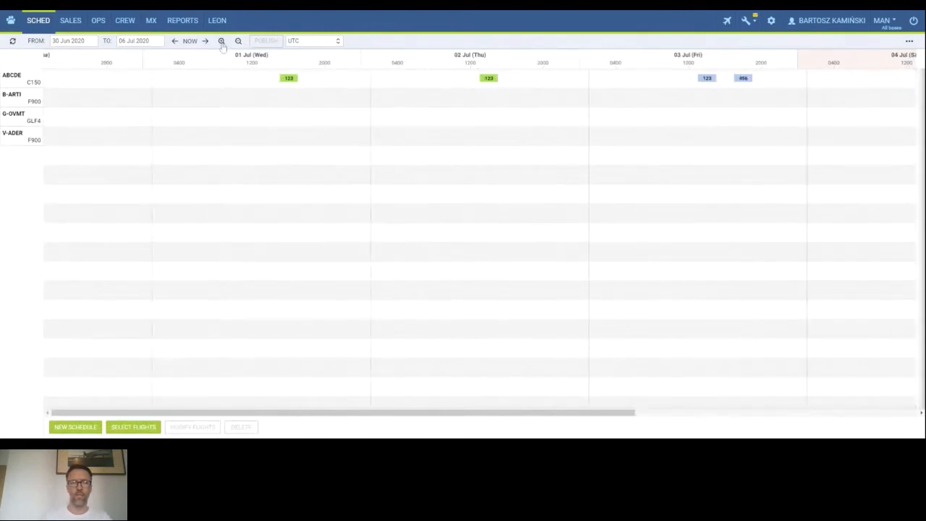
{"action": "left_click", "coordinate": [222, 41]}
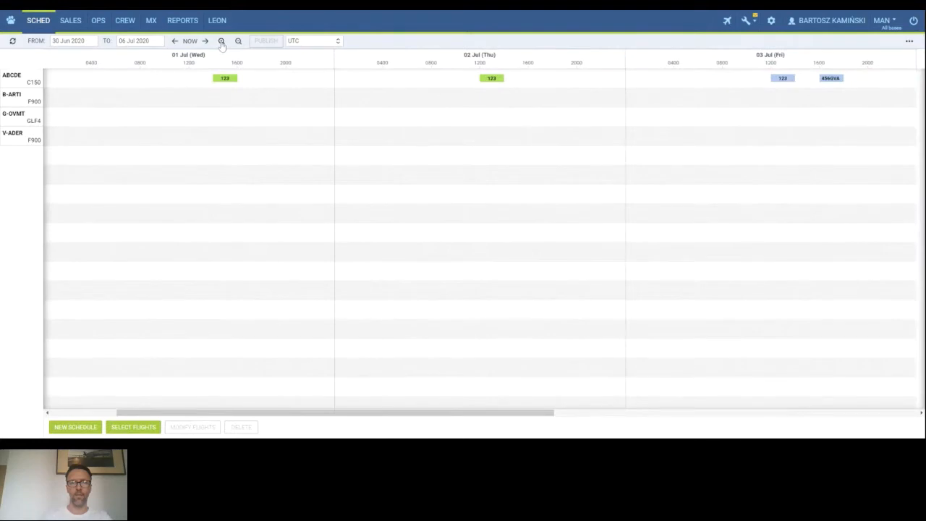
{"action": "left_click", "coordinate": [221, 42]}
{"action": "left_click", "coordinate": [221, 41]}
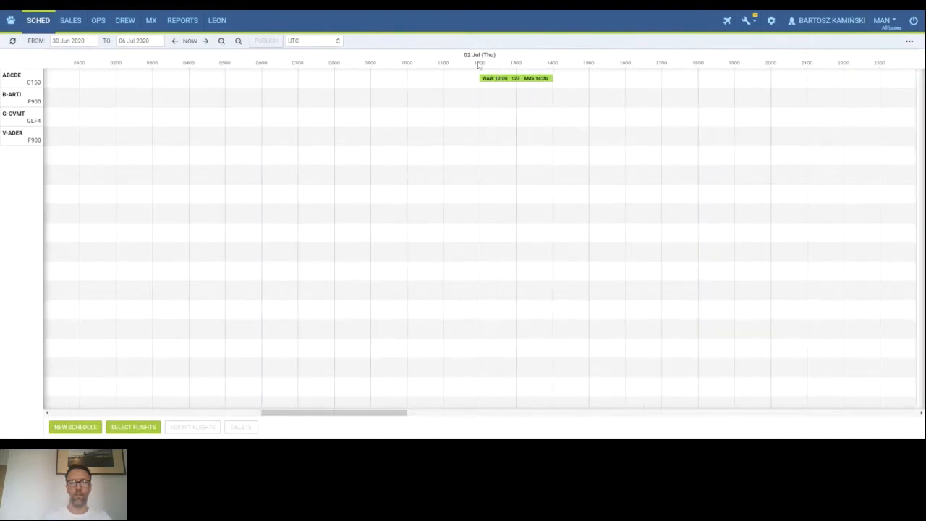
{"action": "left_click", "coordinate": [222, 41]}
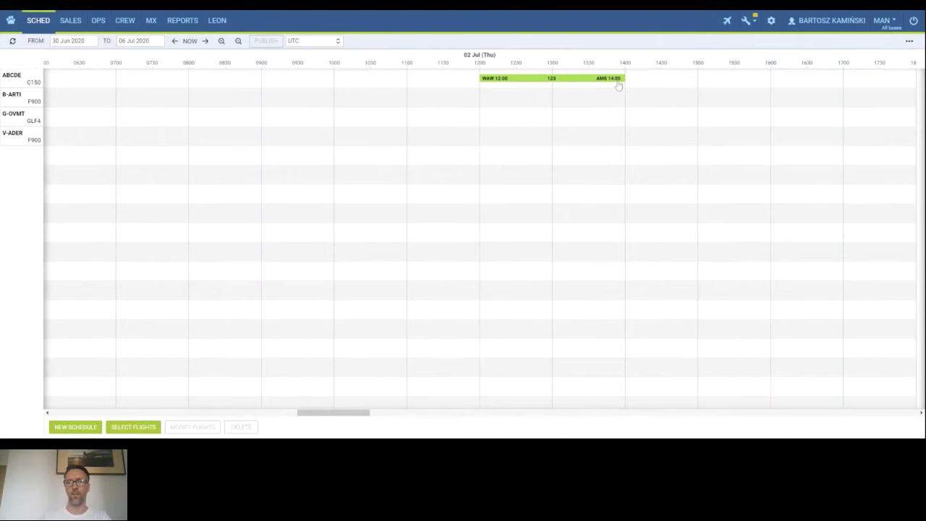
{"action": "left_click", "coordinate": [238, 41]}
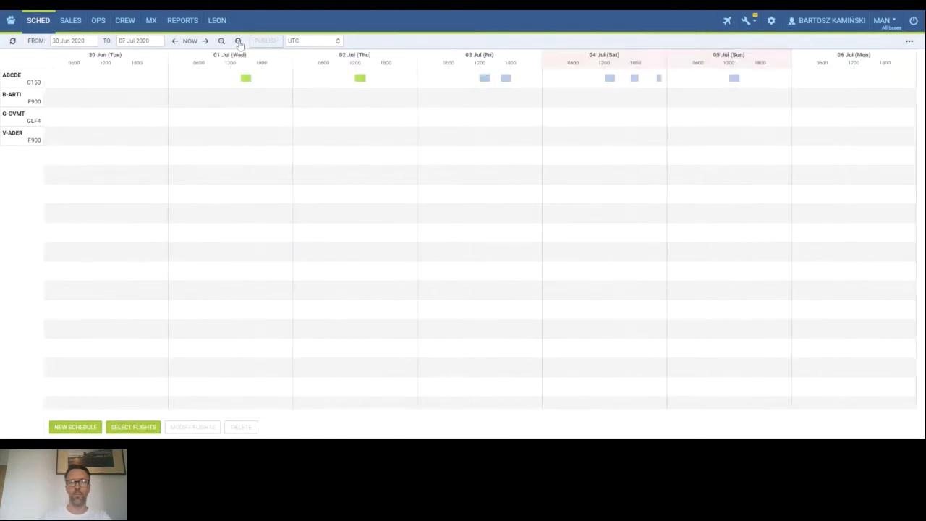
{"action": "left_click", "coordinate": [238, 42]}
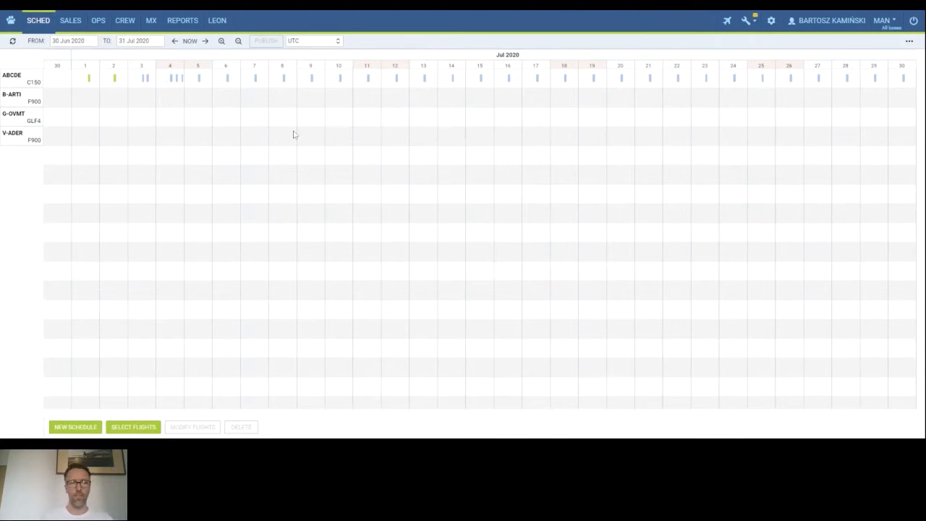
{"action": "left_click", "coordinate": [221, 41]}
{"action": "left_click", "coordinate": [221, 42]}
{"action": "left_click", "coordinate": [221, 41]}
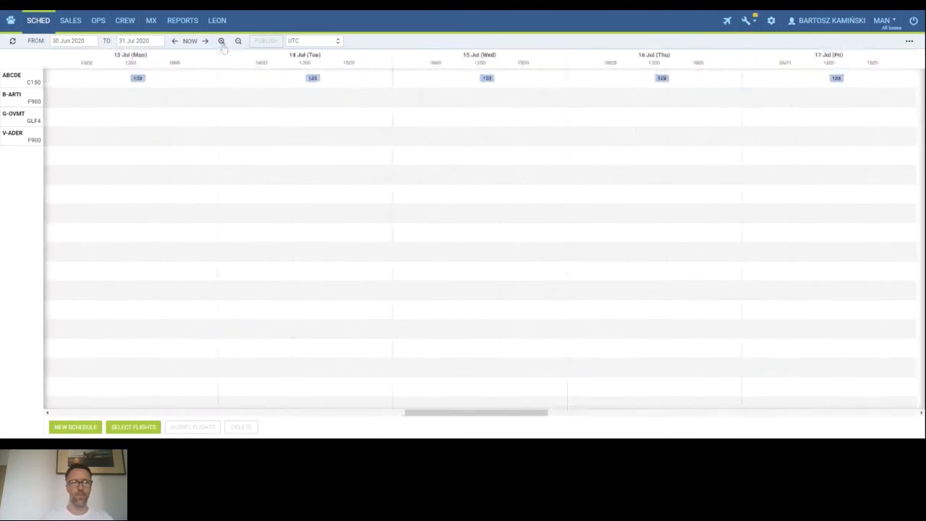
{"action": "left_click_drag", "start_coordinate": [485, 410], "coordinate": [137, 335]}
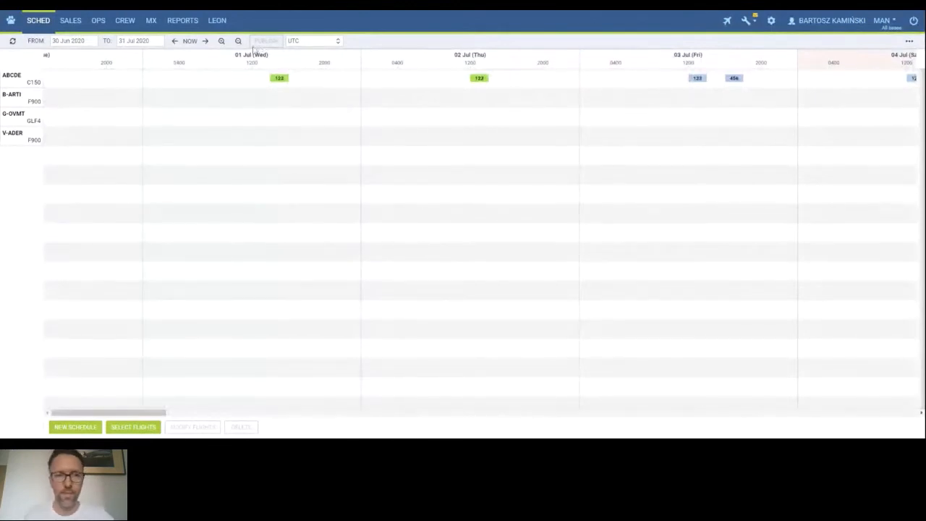
Select flight 123 on 03 Jul and review the time zone options for the schedule display.
{"action": "left_click", "coordinate": [697, 80]}
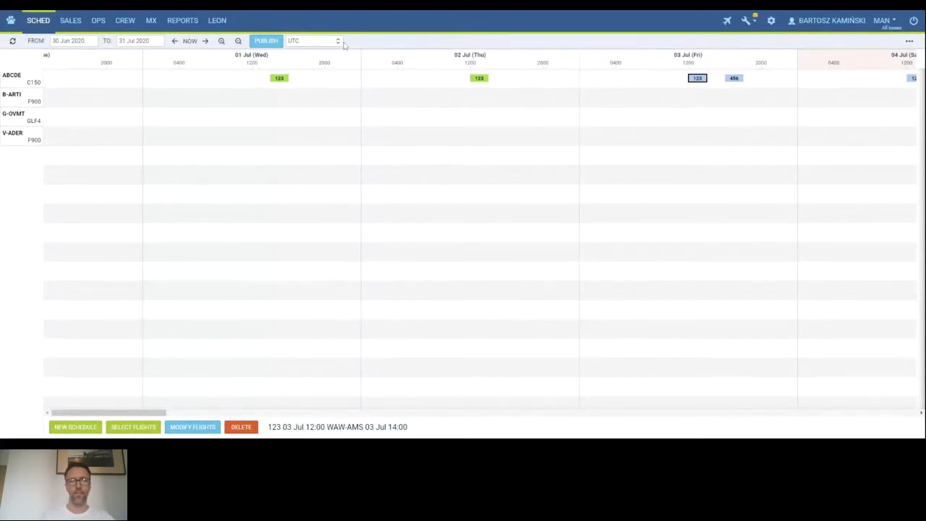
{"action": "left_click", "coordinate": [332, 43]}
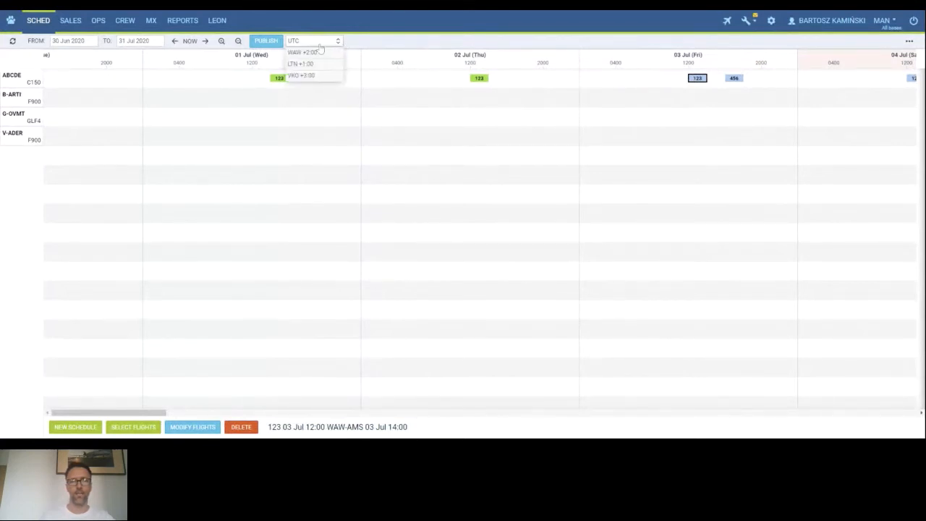
{"action": "left_click", "coordinate": [368, 44]}
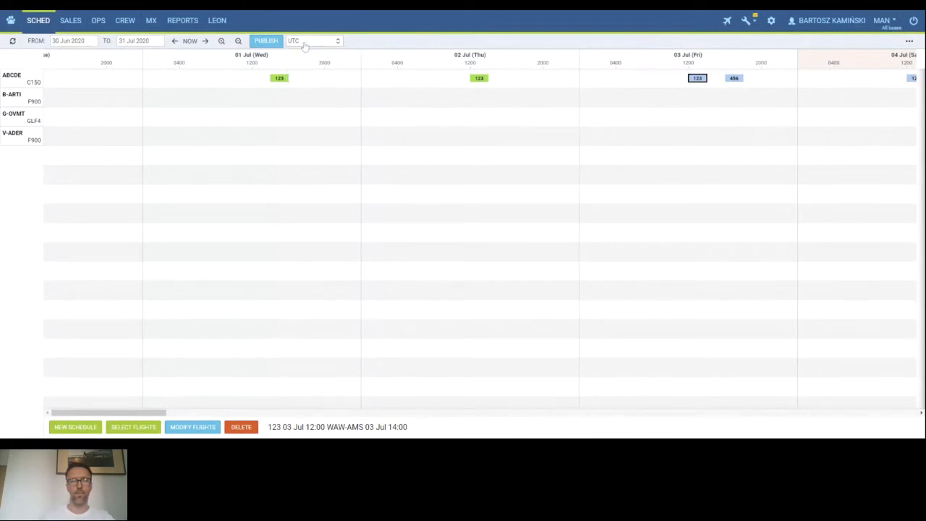
{"action": "left_click", "coordinate": [309, 45]}
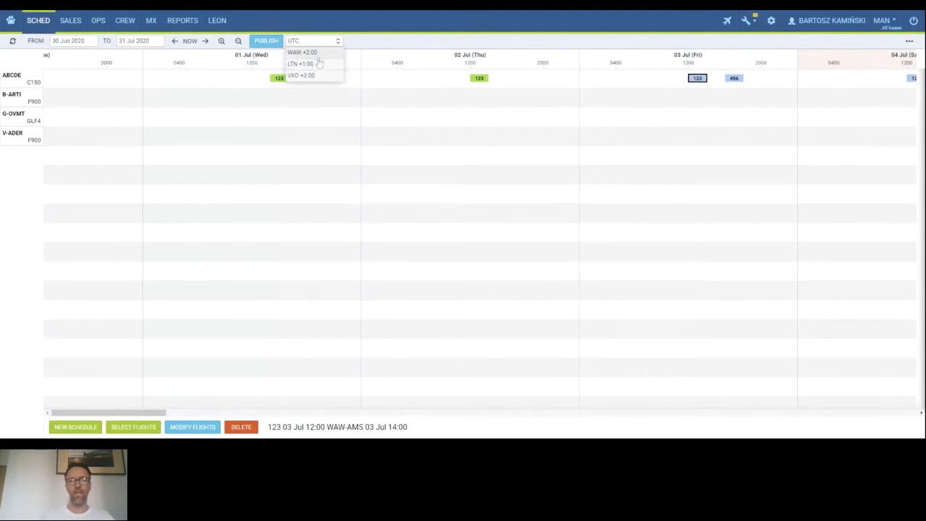
{"action": "left_click", "coordinate": [429, 51]}
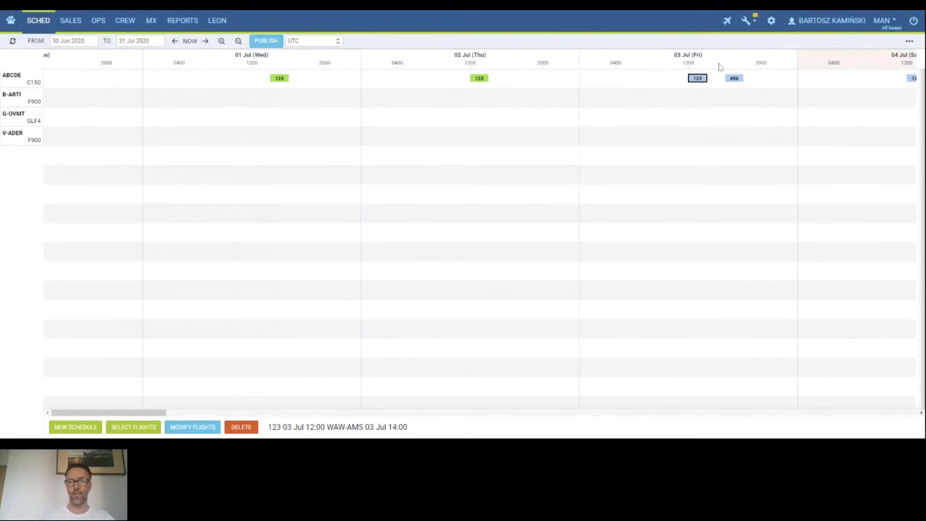
Open General settings to review the operator bases and their time zones, then return to the schedule.
{"action": "left_click", "coordinate": [771, 21]}
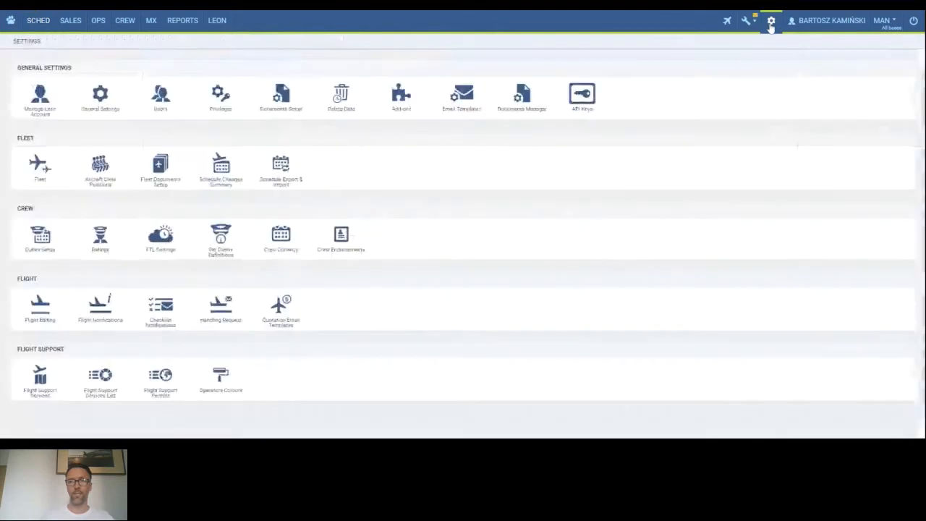
{"action": "left_click", "coordinate": [101, 101]}
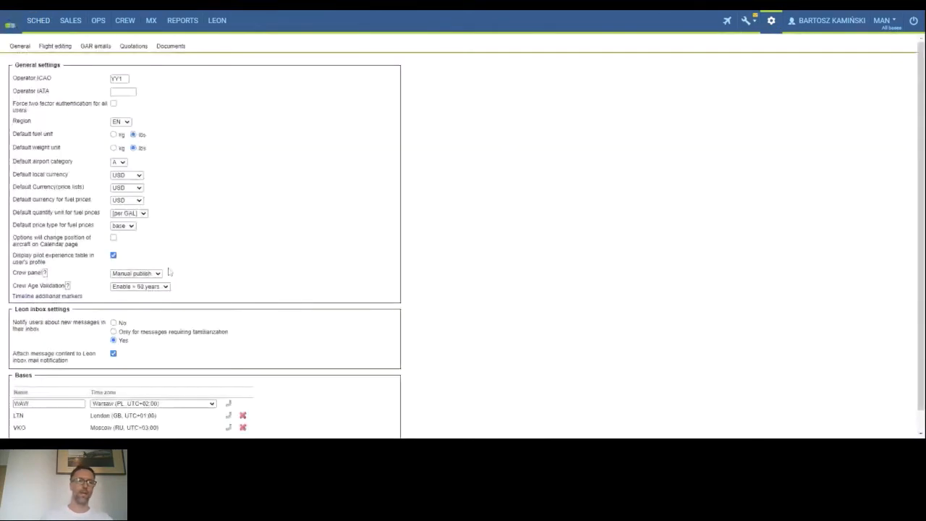
{"action": "scroll", "coordinate": [169, 272], "scroll_direction": "down", "scroll_amount": 1}
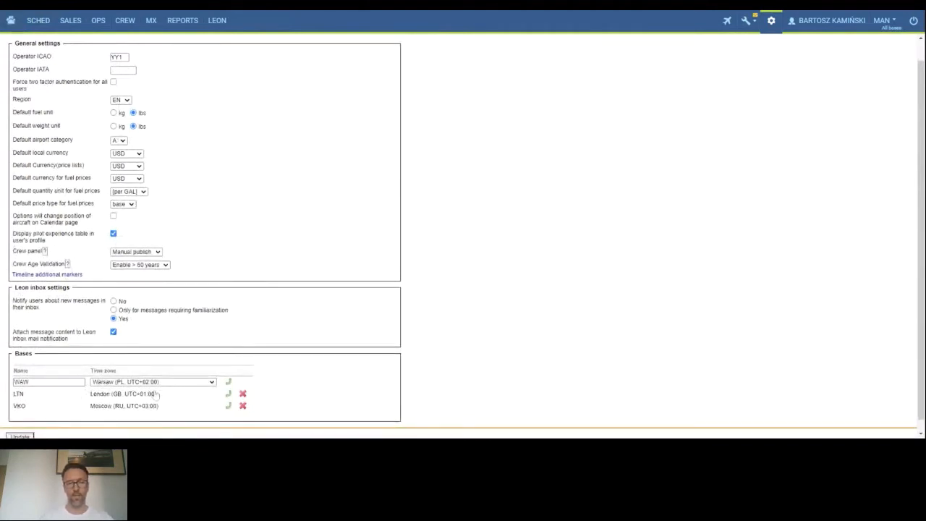
{"action": "left_click", "coordinate": [34, 22]}
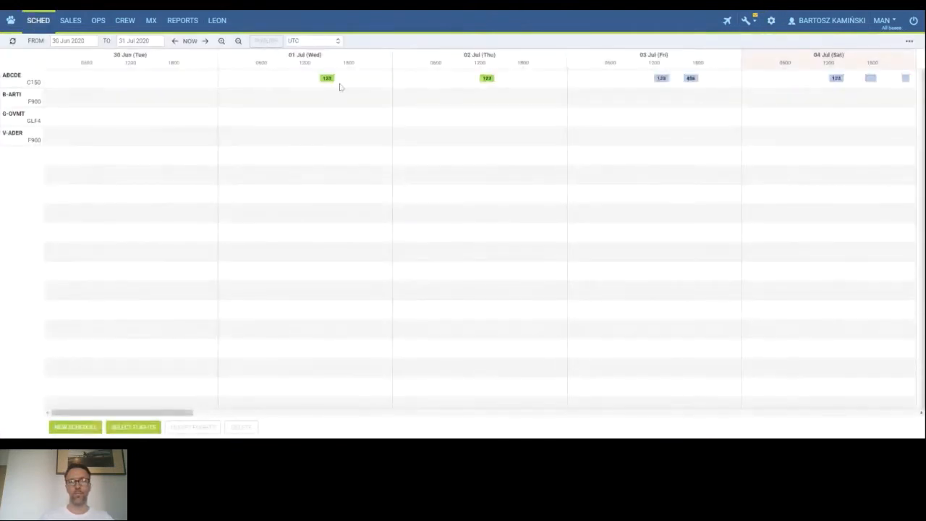
Open the time zone list again and zoom the timeline in to the hourly view of 02 Jul.
{"action": "left_click", "coordinate": [309, 43]}
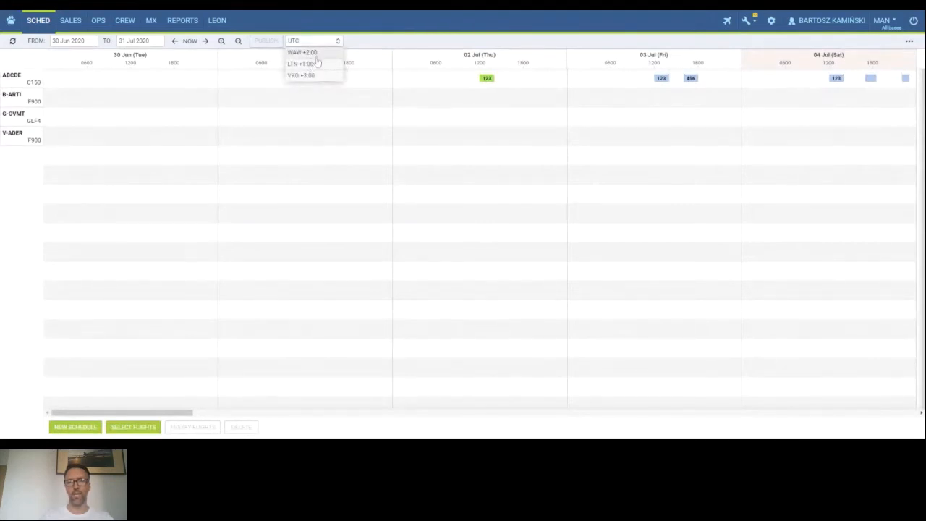
{"action": "left_click", "coordinate": [222, 41]}
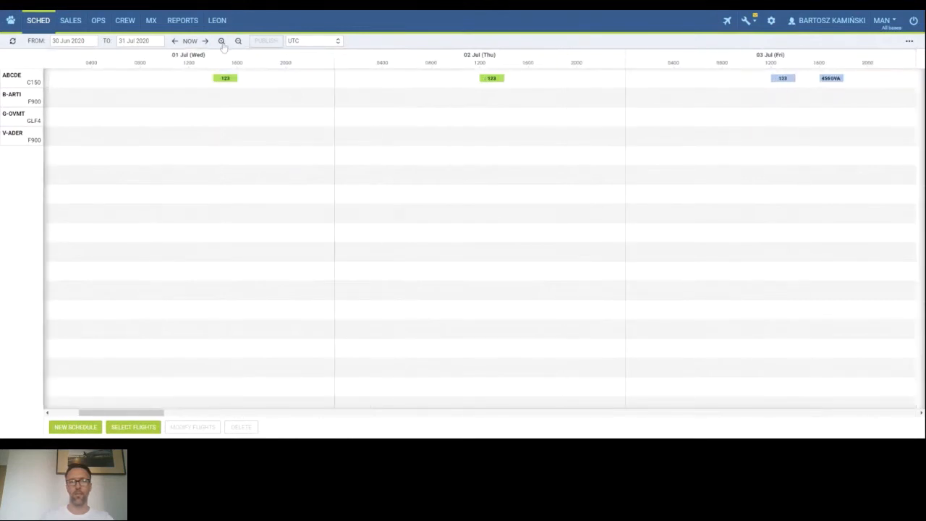
{"action": "left_click", "coordinate": [222, 41]}
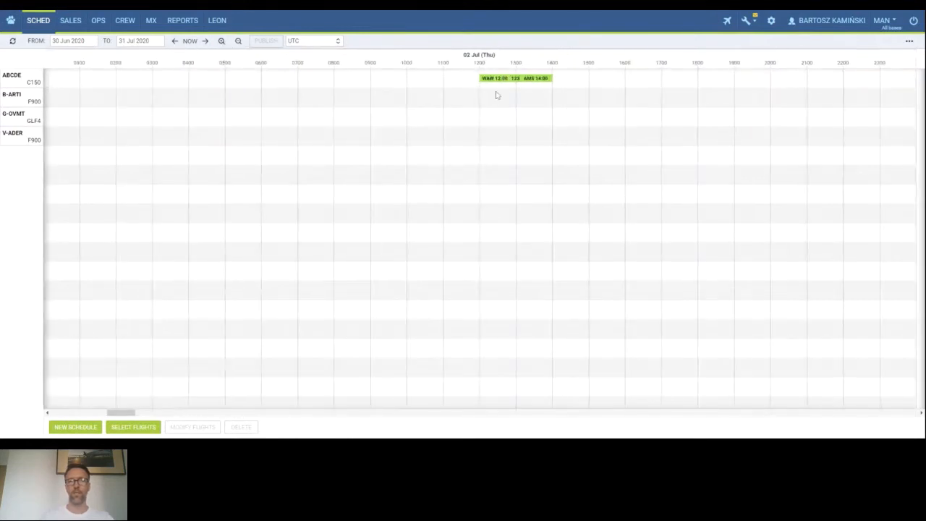
Zoom the timeline in to half-hour detail and switch the display time zone to WAW +2:00.
{"action": "scroll", "coordinate": [496, 93], "scroll_direction": "up", "scroll_amount": 1}
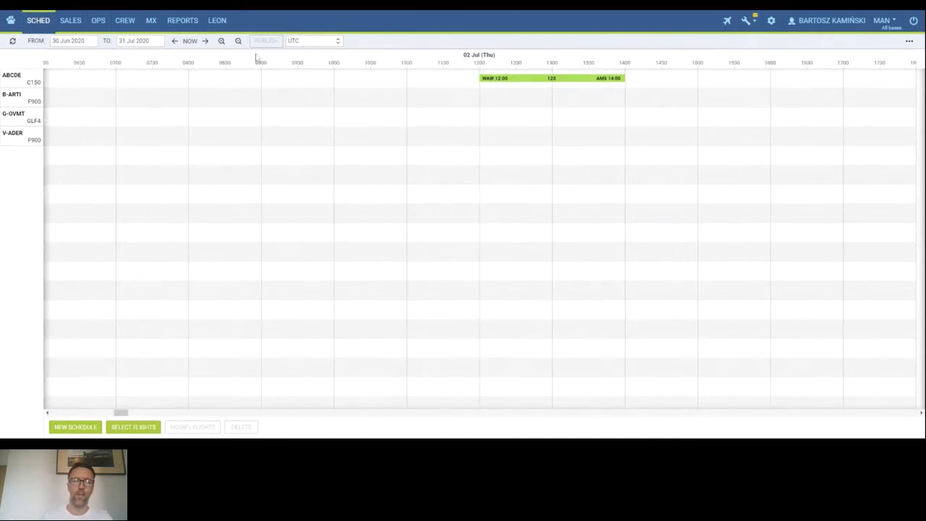
{"action": "left_click", "coordinate": [307, 44]}
{"action": "left_click", "coordinate": [303, 52]}
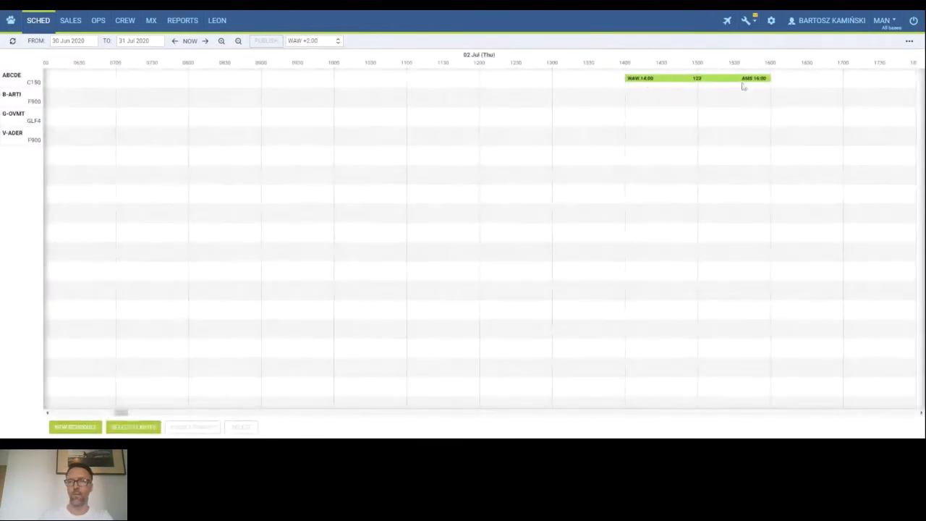
Switch the schedule display time zone to VKO +3:00, then back to UTC.
{"action": "left_click", "coordinate": [312, 42]}
{"action": "left_click", "coordinate": [315, 75]}
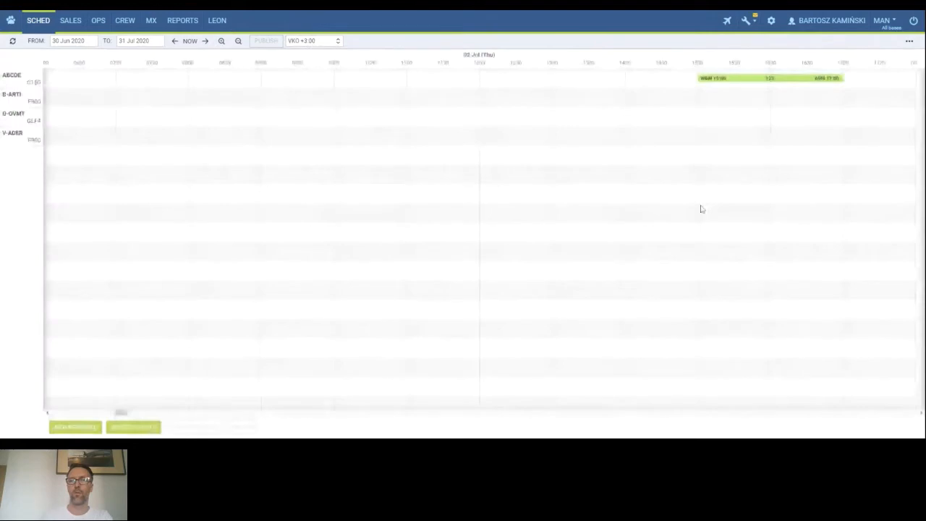
{"action": "left_click", "coordinate": [304, 41]}
{"action": "left_click", "coordinate": [309, 63]}
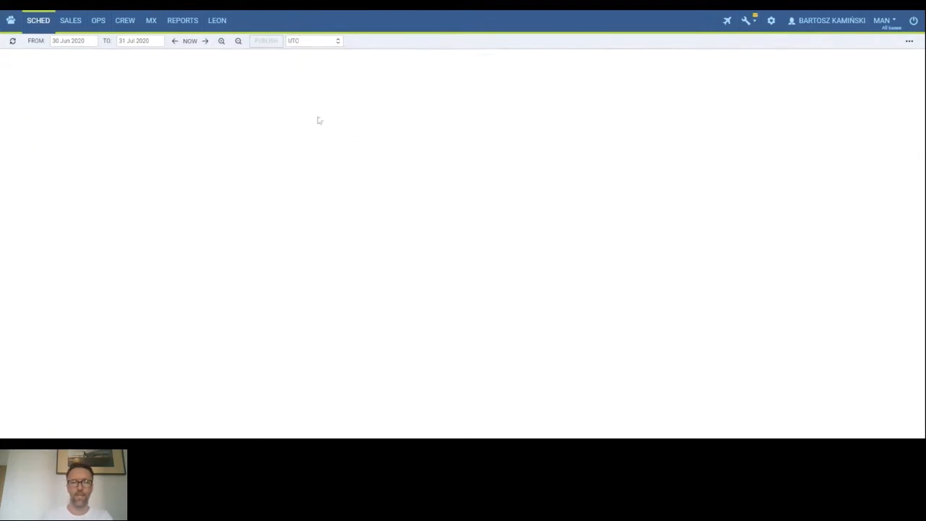
Zoom the timeline out to the multi-day view and open the extra options to view the preferred airport code setting.
{"action": "left_click", "coordinate": [238, 41]}
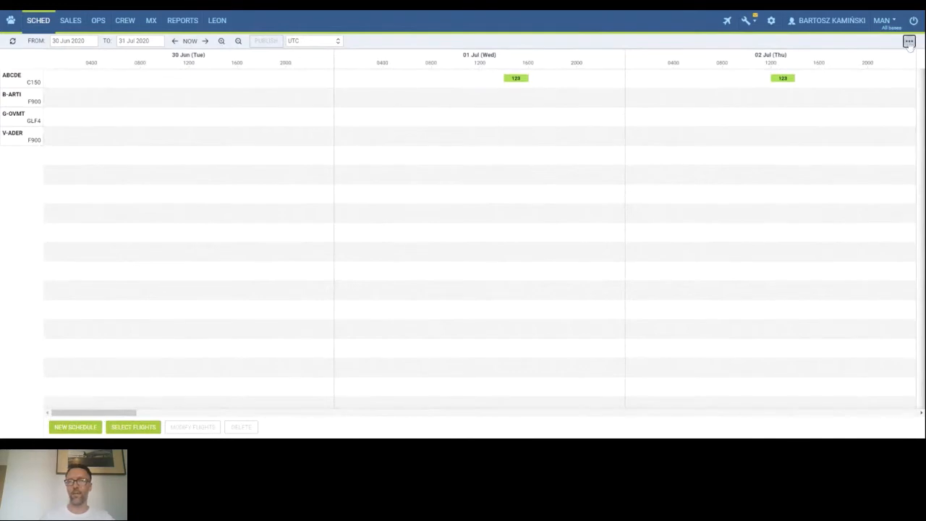
{"action": "left_click", "coordinate": [909, 41]}
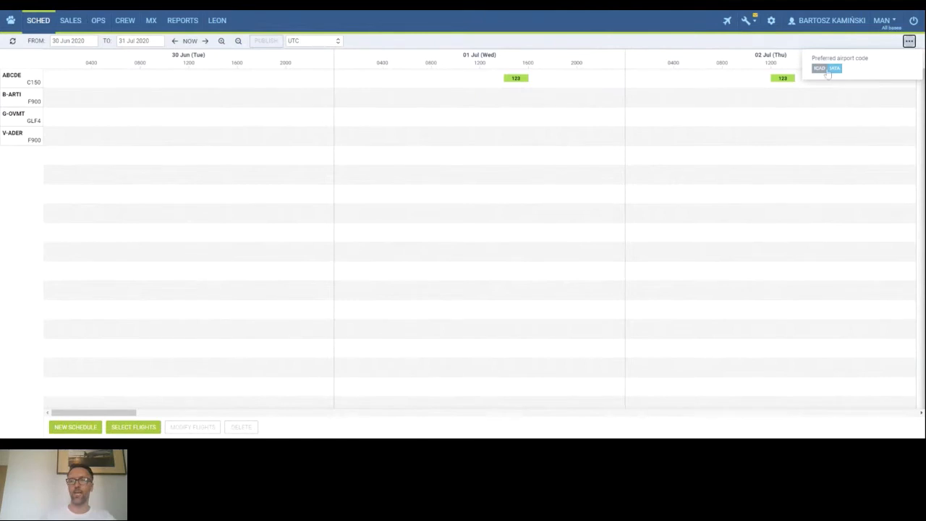
{"action": "left_click", "coordinate": [864, 46]}
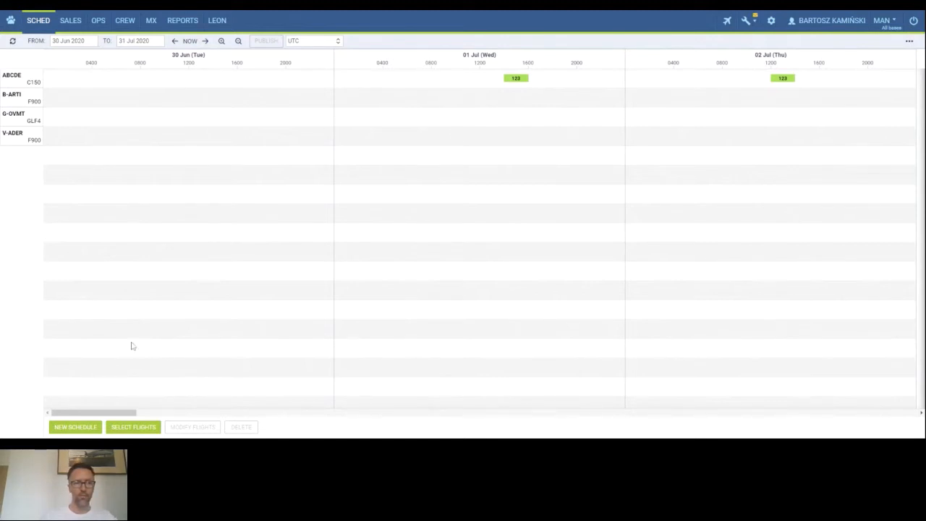
Start a new schedule running from 01 Jul 2020 to 31 Jul 2020.
{"action": "left_click", "coordinate": [78, 427]}
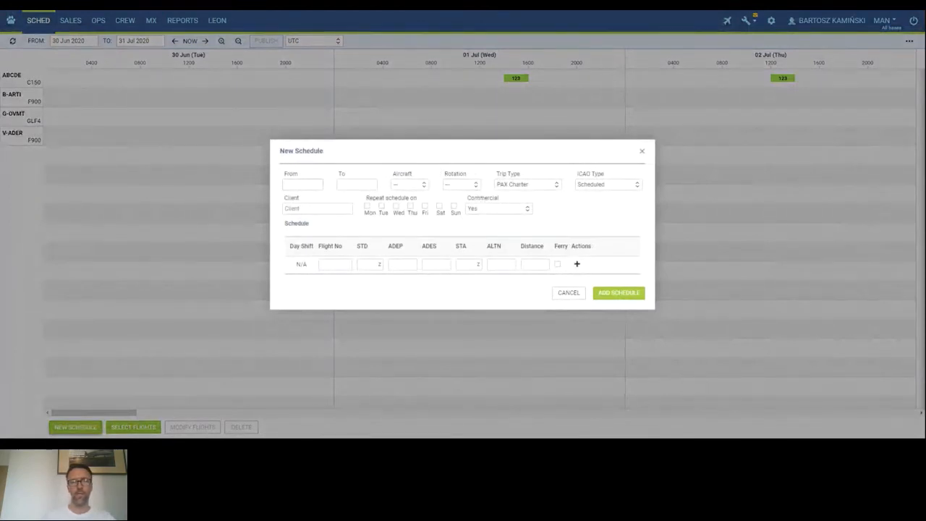
{"action": "left_click", "coordinate": [302, 184]}
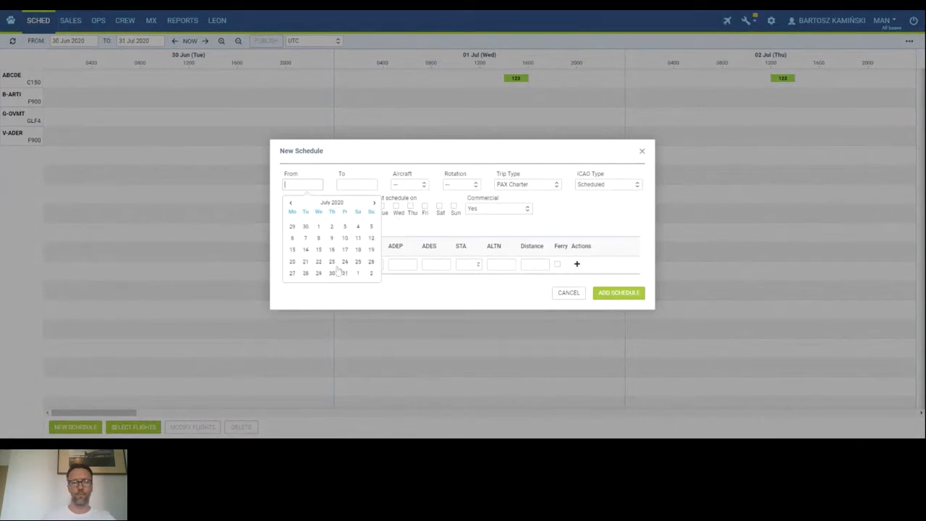
{"action": "left_click", "coordinate": [318, 226]}
{"action": "left_click", "coordinate": [347, 185]}
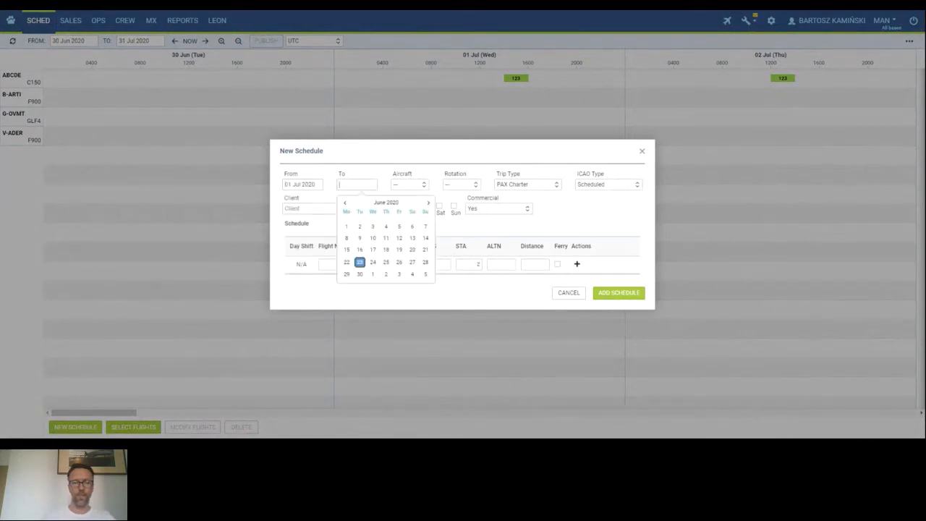
{"action": "left_click", "coordinate": [428, 203]}
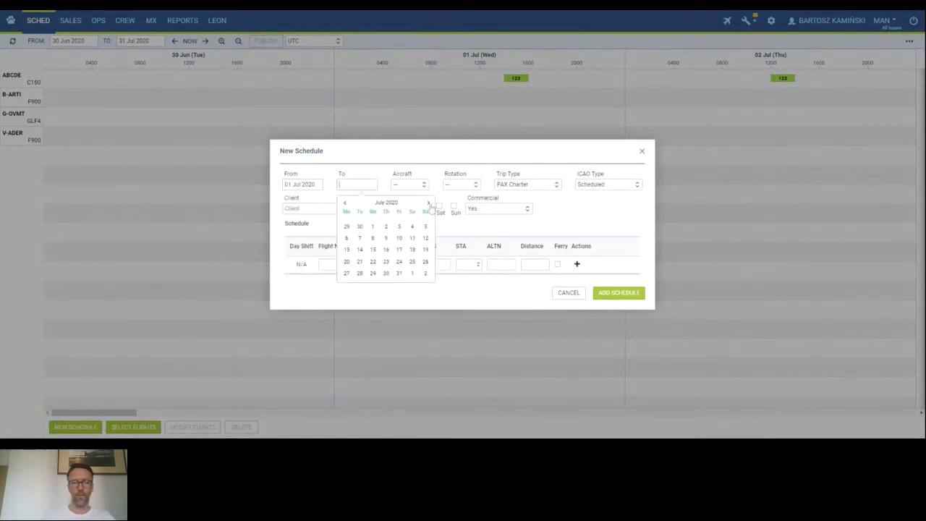
{"action": "left_click", "coordinate": [399, 273]}
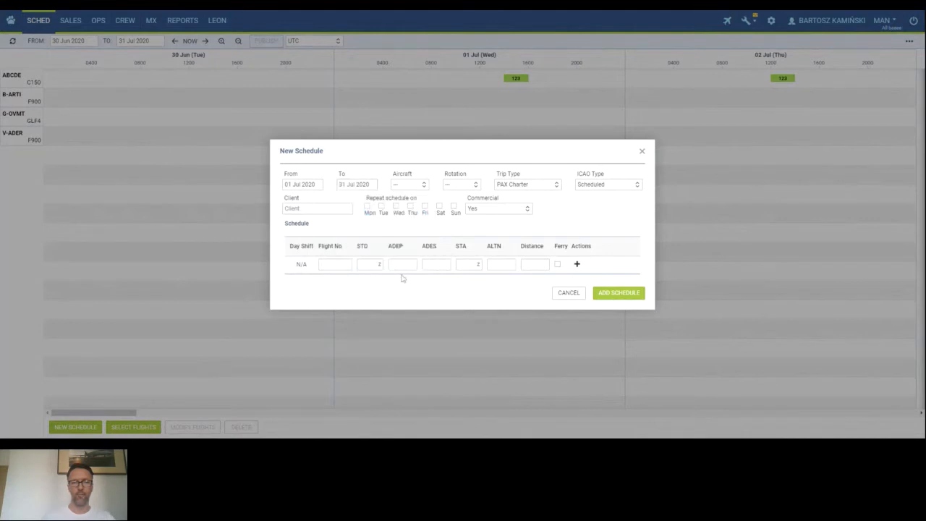
Set the schedule's aircraft to B-ARTI and its rotation to weekly.
{"action": "left_click", "coordinate": [409, 185]}
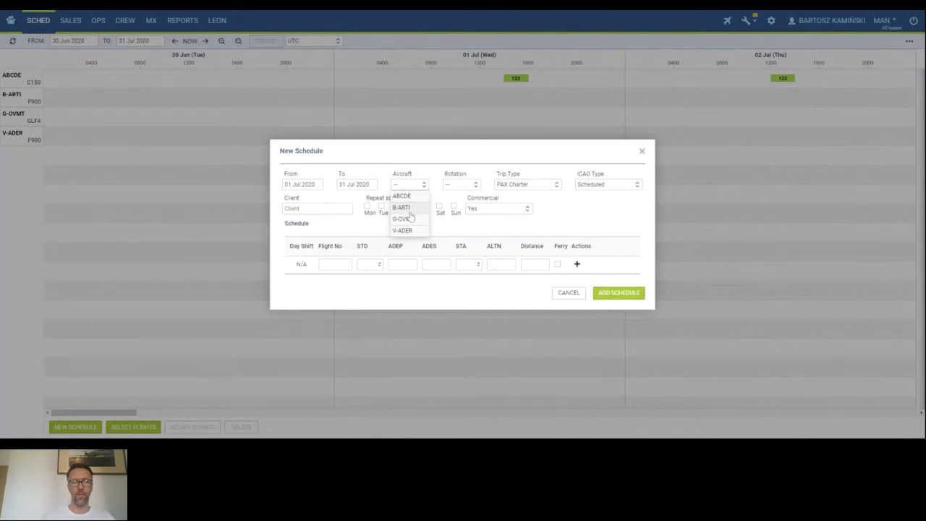
{"action": "left_click", "coordinate": [409, 210]}
{"action": "left_click", "coordinate": [467, 186]}
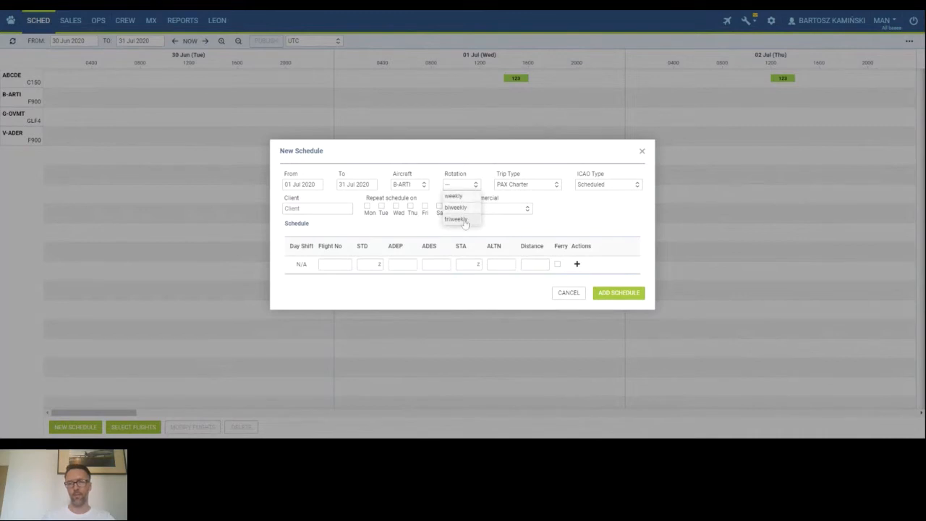
{"action": "left_click", "coordinate": [463, 197]}
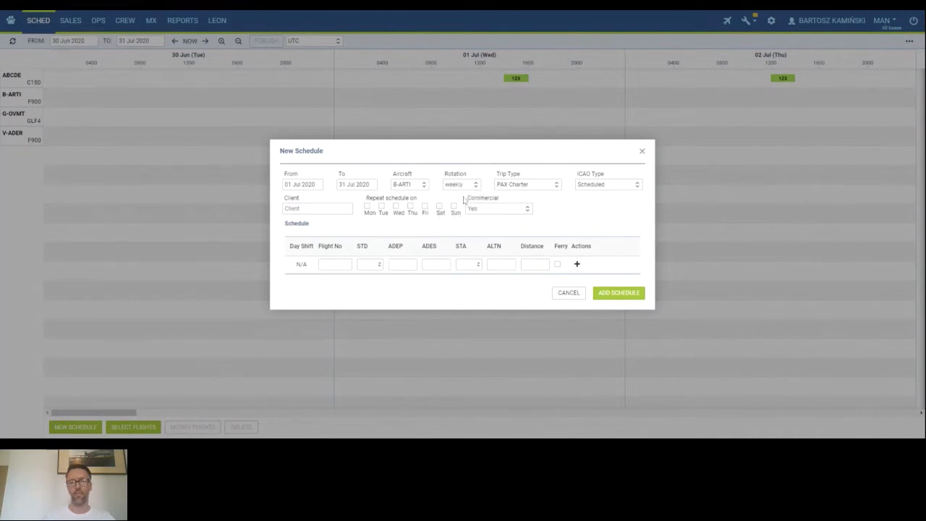
Review the Trip Type and ICAO Type options, keeping PAX Charter and Scheduled.
{"action": "left_click", "coordinate": [527, 186]}
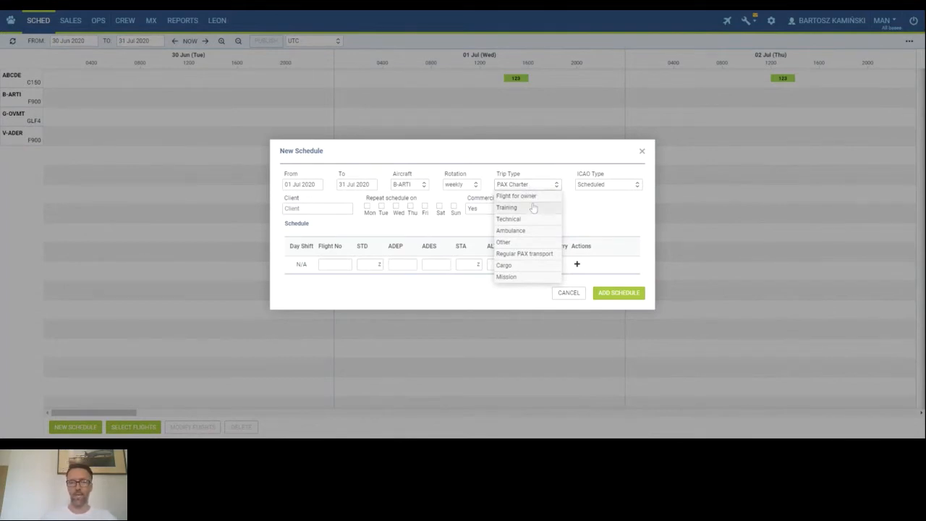
{"action": "left_click", "coordinate": [595, 203]}
{"action": "left_click", "coordinate": [606, 189]}
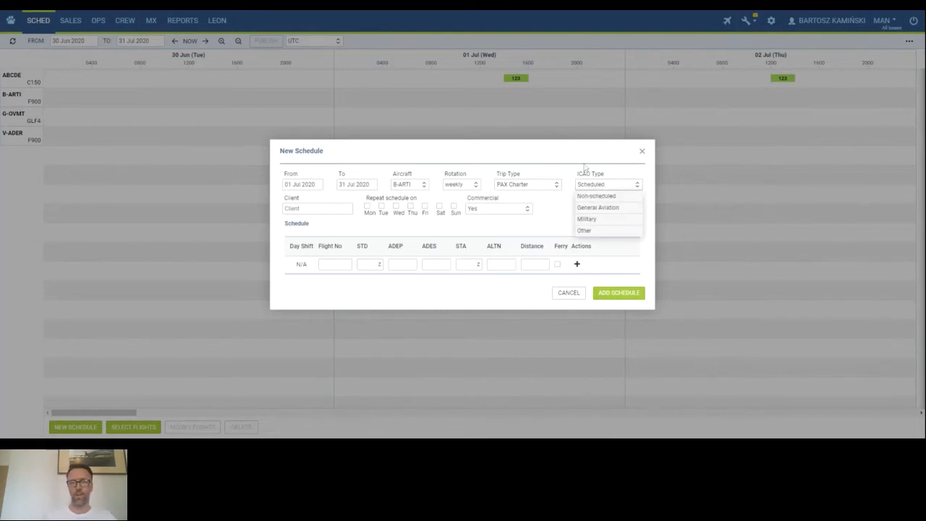
{"action": "left_click", "coordinate": [584, 167]}
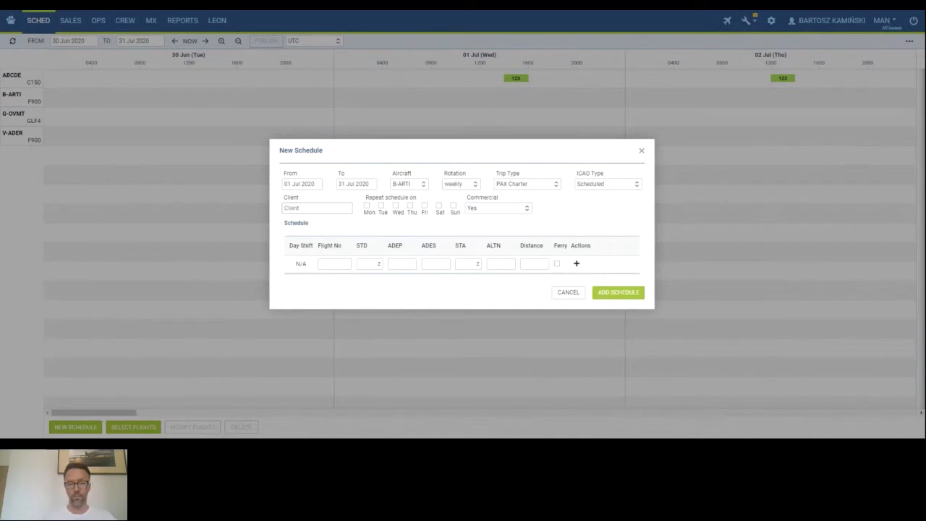
Search the client list for "fly" and choose FlyHigh Ltd. as the client.
{"action": "left_click", "coordinate": [331, 208]}
{"action": "type", "text": "fly"}
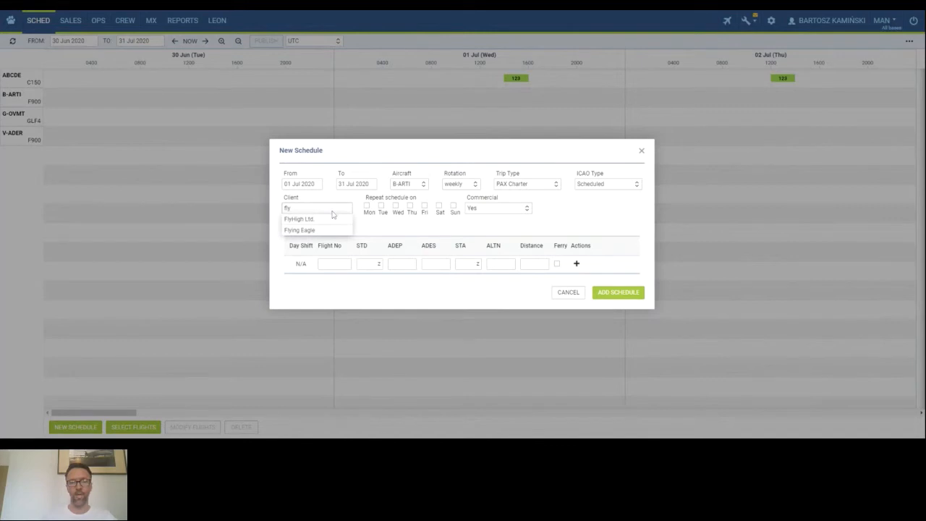
{"action": "left_click", "coordinate": [325, 220]}
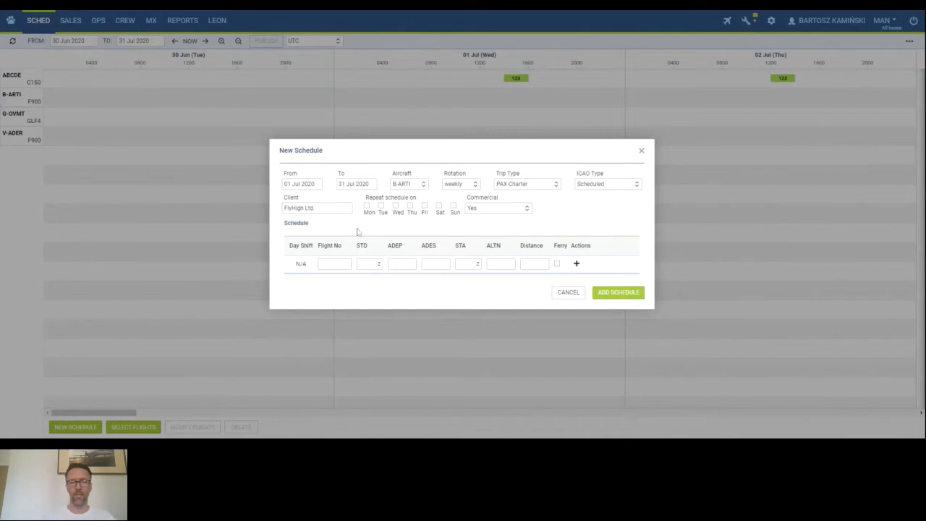
Repeat the schedule on every day Mon through Sun and review the Commercial options, keeping Yes.
{"action": "left_click", "coordinate": [367, 208]}
{"action": "left_click", "coordinate": [381, 207]}
{"action": "left_click", "coordinate": [396, 207]}
{"action": "left_click", "coordinate": [410, 207]}
{"action": "left_click", "coordinate": [424, 207]}
{"action": "left_click", "coordinate": [439, 206]}
{"action": "left_click", "coordinate": [452, 207]}
{"action": "left_click", "coordinate": [513, 209]}
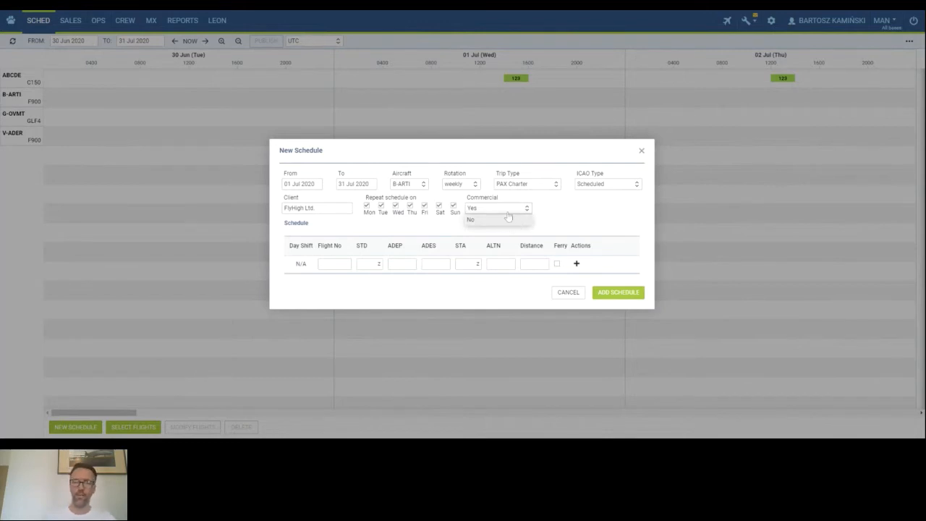
{"action": "left_click", "coordinate": [571, 215]}
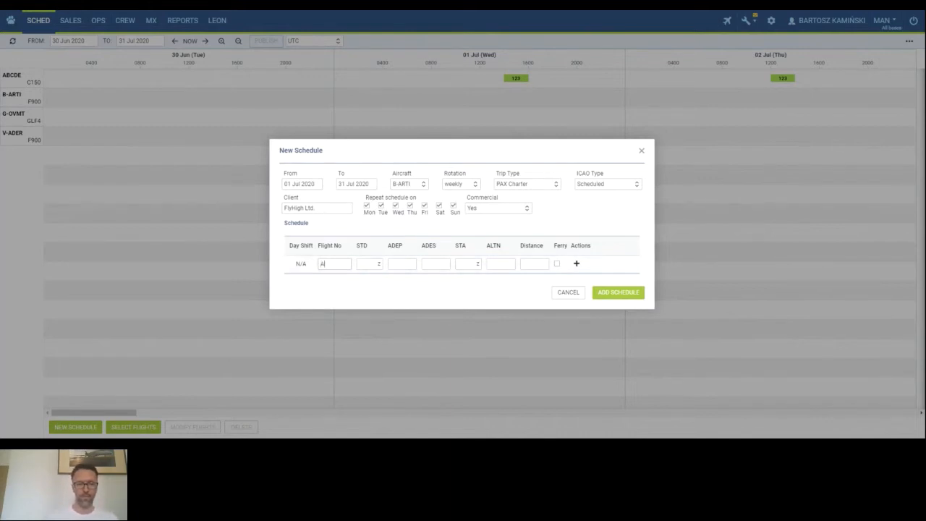
Enter flight ABC departing WAW at 12:00 and arriving at OPO at 15:00.
{"action": "key", "text": "Tab"}
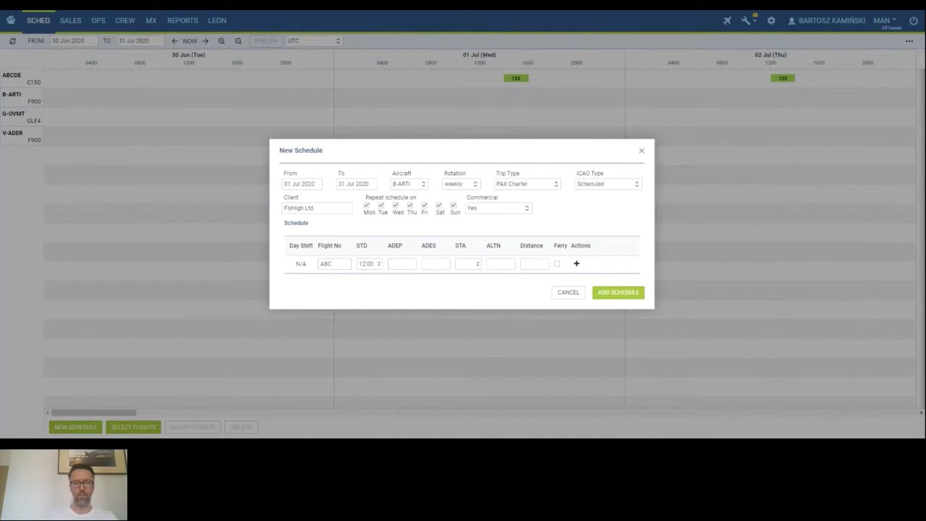
{"action": "key", "text": "Tab"}
{"action": "type", "text": "WAW"}
{"action": "left_click", "coordinate": [429, 275]}
{"action": "type", "text": "OPO"}
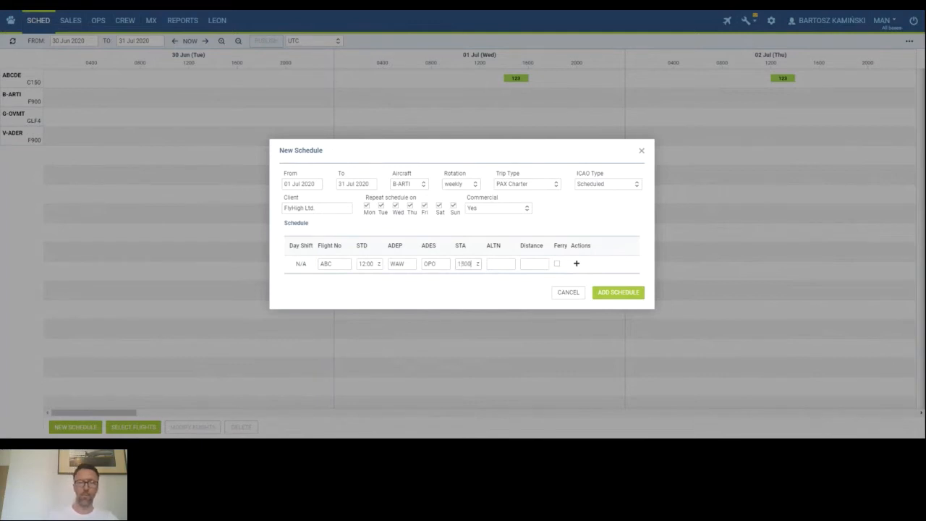
{"action": "triple_click", "coordinate": [504, 317]}
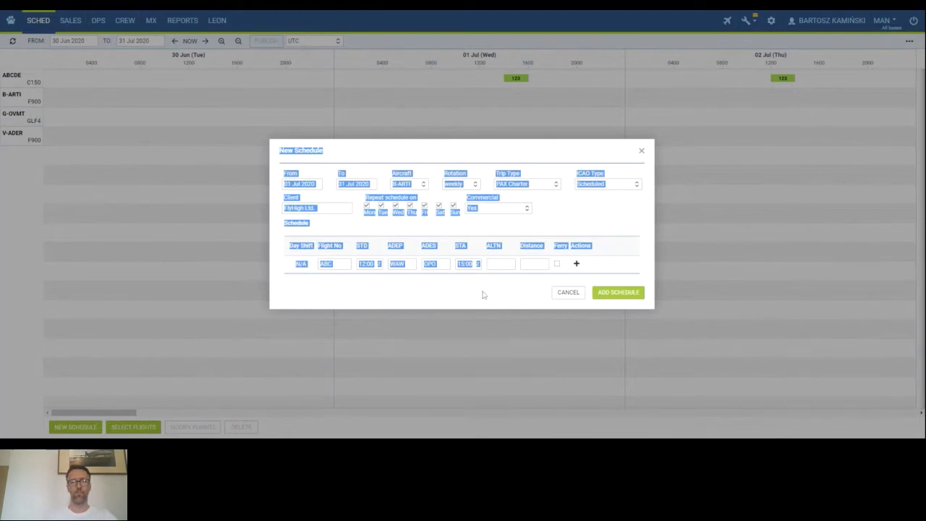
{"action": "left_click", "coordinate": [506, 238]}
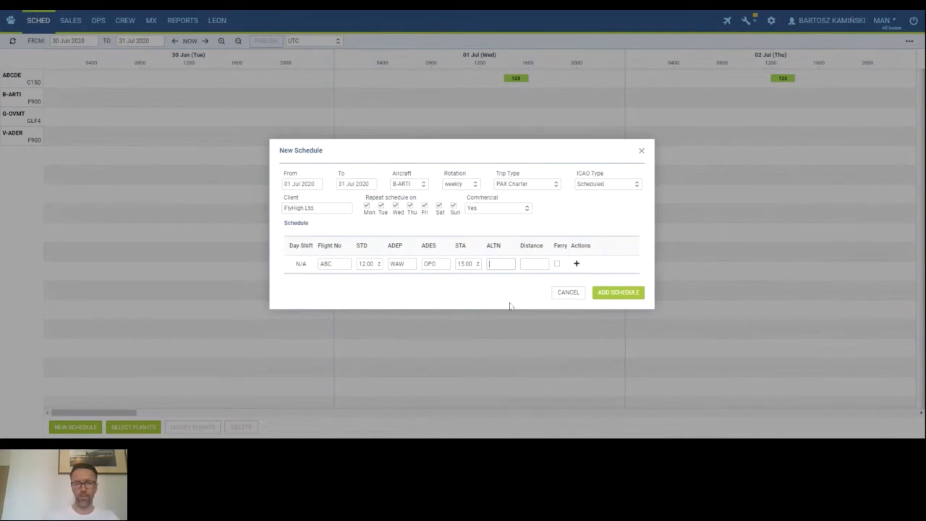
Set the alternate airport to LIS and the leg distance to 1375 NM.
{"action": "left_click", "coordinate": [500, 265]}
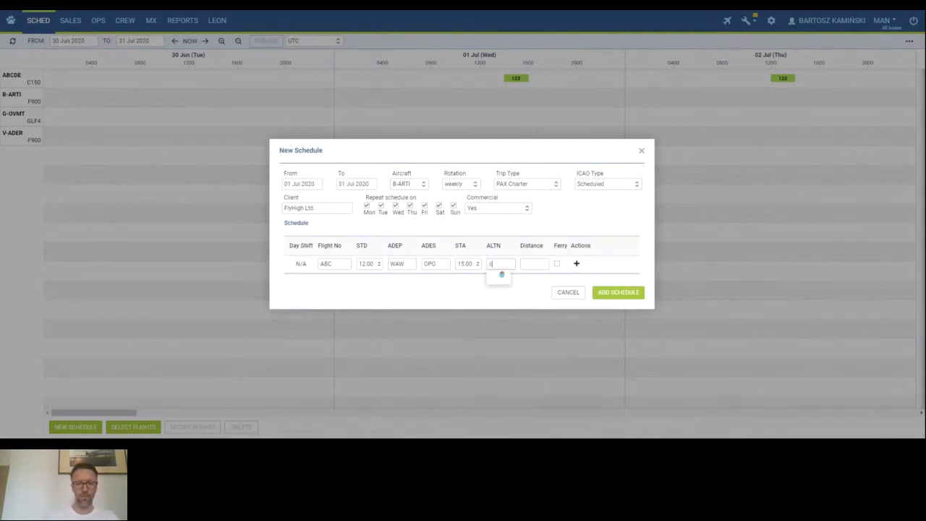
{"action": "type", "text": "lis"}
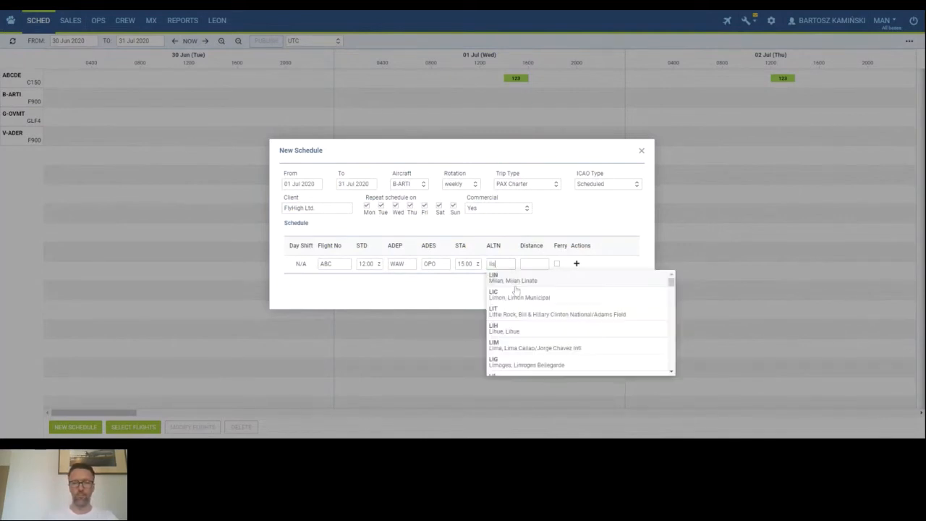
{"action": "type", "text": "b"}
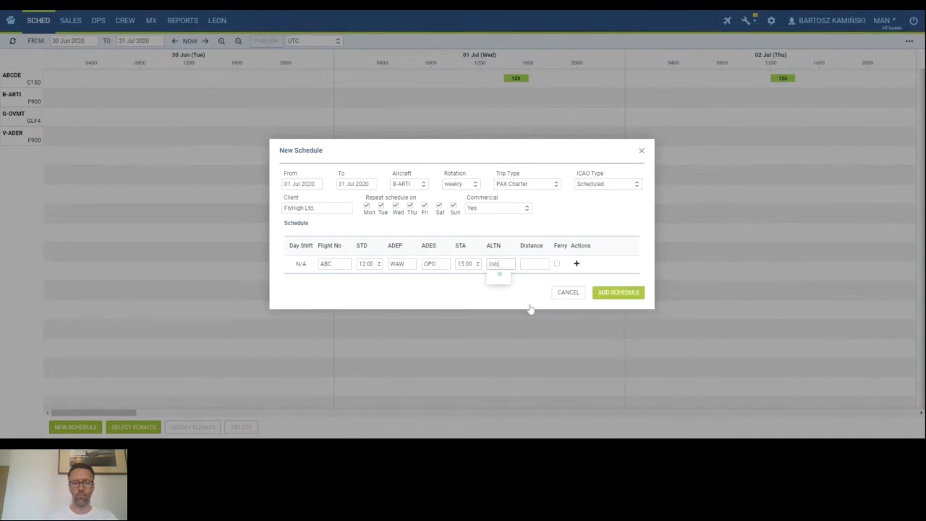
{"action": "left_click", "coordinate": [508, 279]}
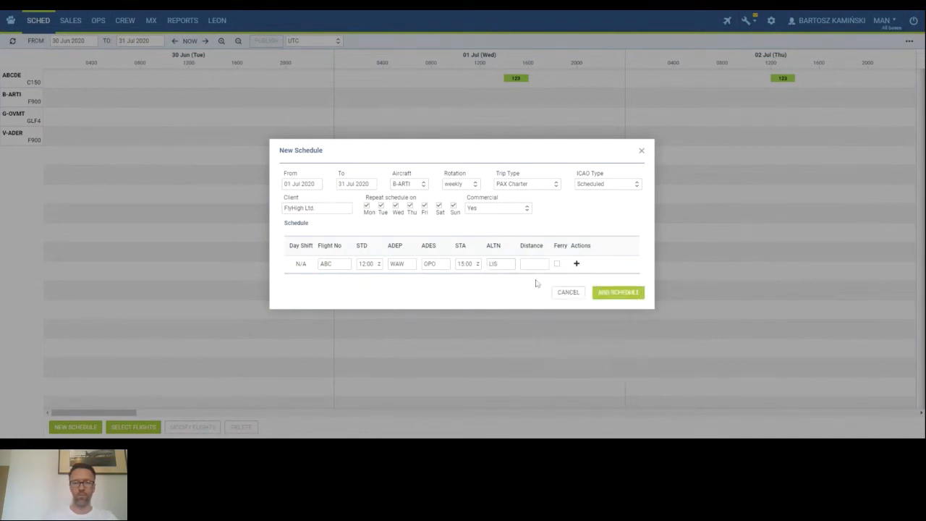
{"action": "left_click", "coordinate": [535, 265]}
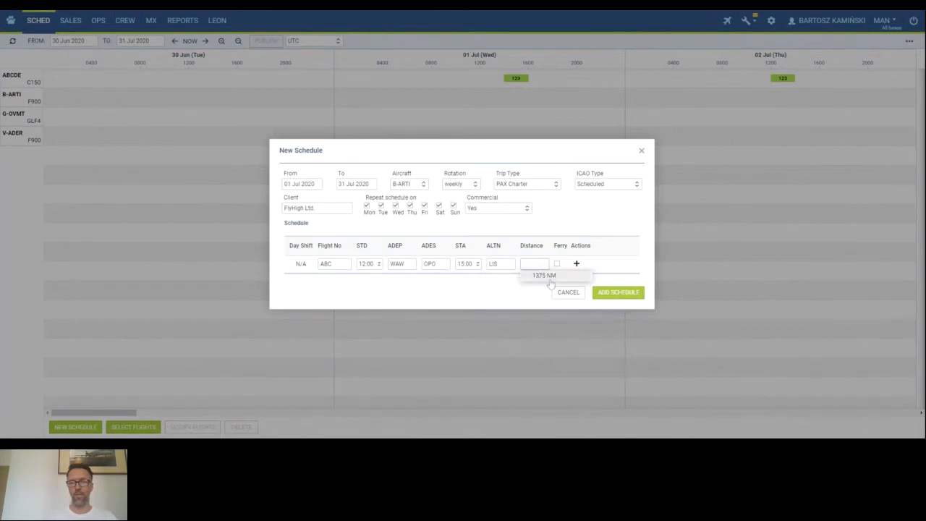
{"action": "left_click", "coordinate": [547, 276]}
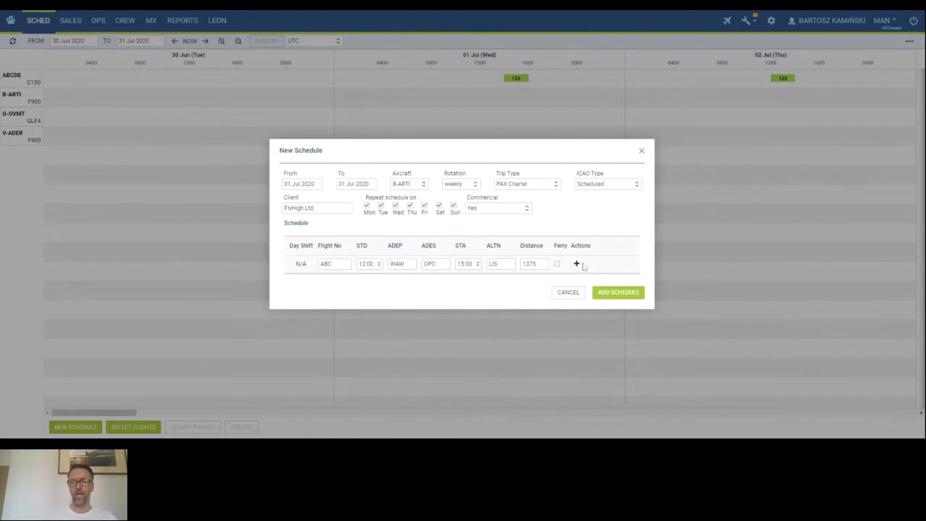
Add a second leg row, open its day shift options, then delete the row.
{"action": "left_click", "coordinate": [577, 263]}
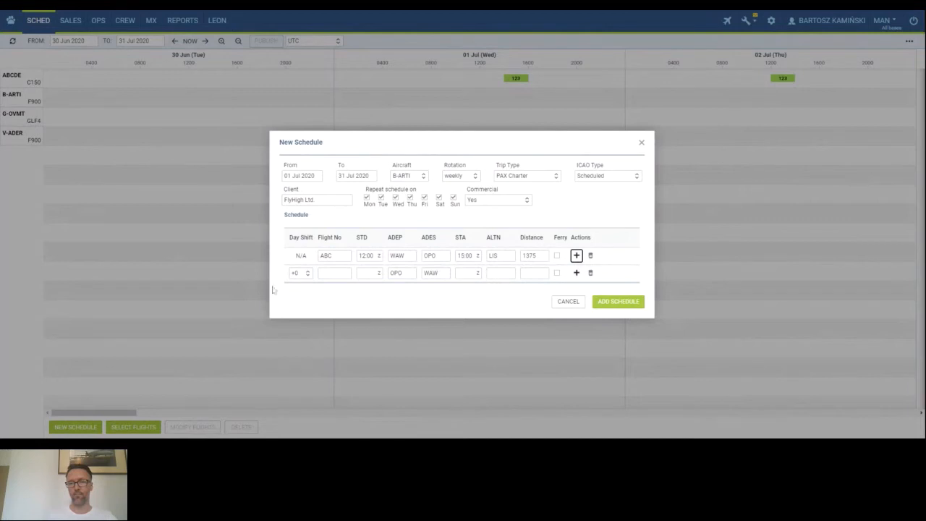
{"action": "left_click", "coordinate": [300, 276]}
{"action": "left_click", "coordinate": [300, 275]}
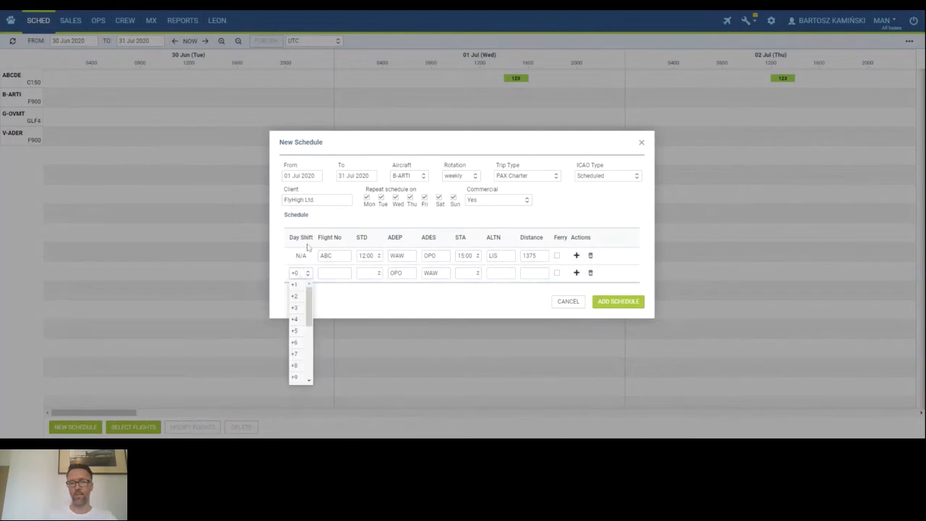
{"action": "left_click", "coordinate": [332, 306]}
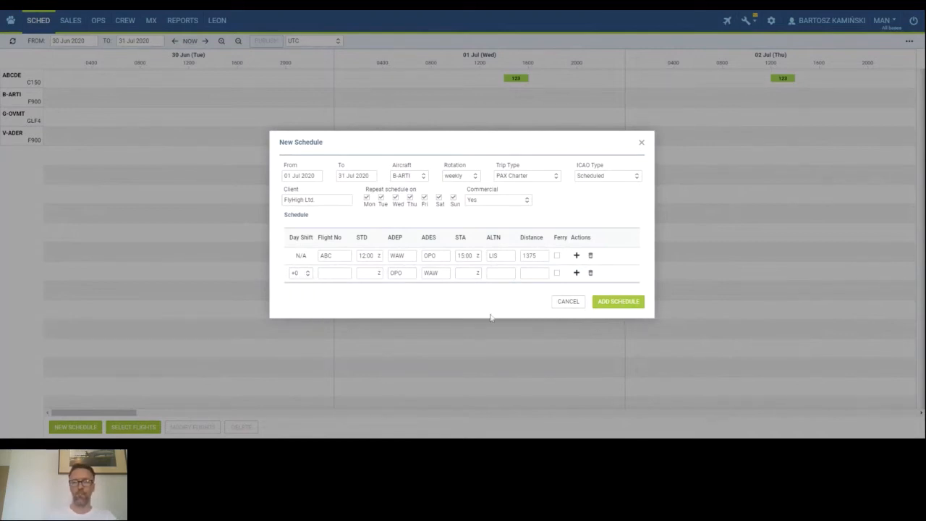
{"action": "left_click", "coordinate": [590, 274]}
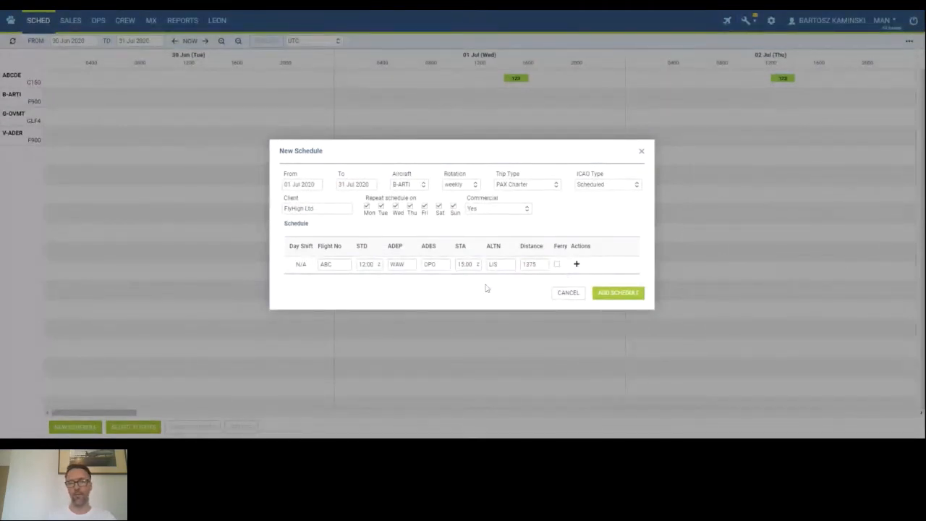
Add the new schedule and select the ABC flight on 1 Jul in the B-ARTI row.
{"action": "left_click", "coordinate": [619, 294]}
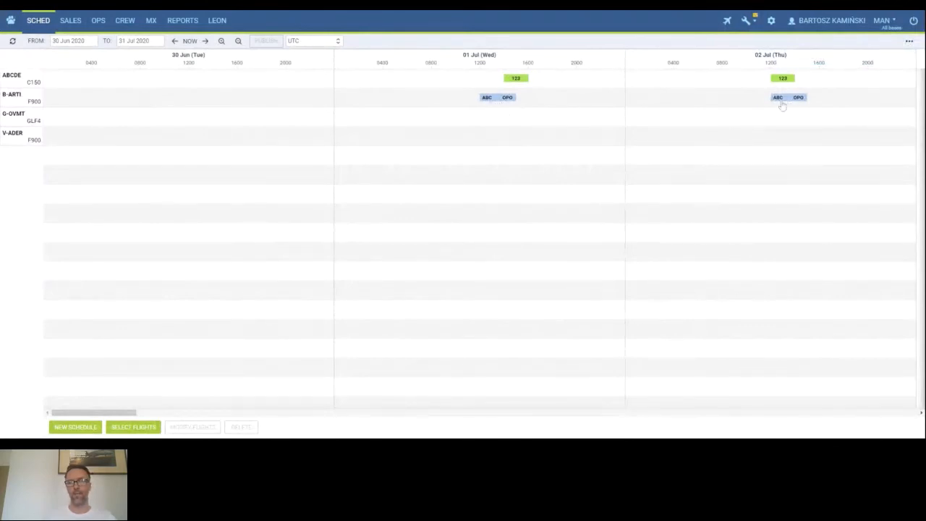
{"action": "left_click", "coordinate": [507, 102]}
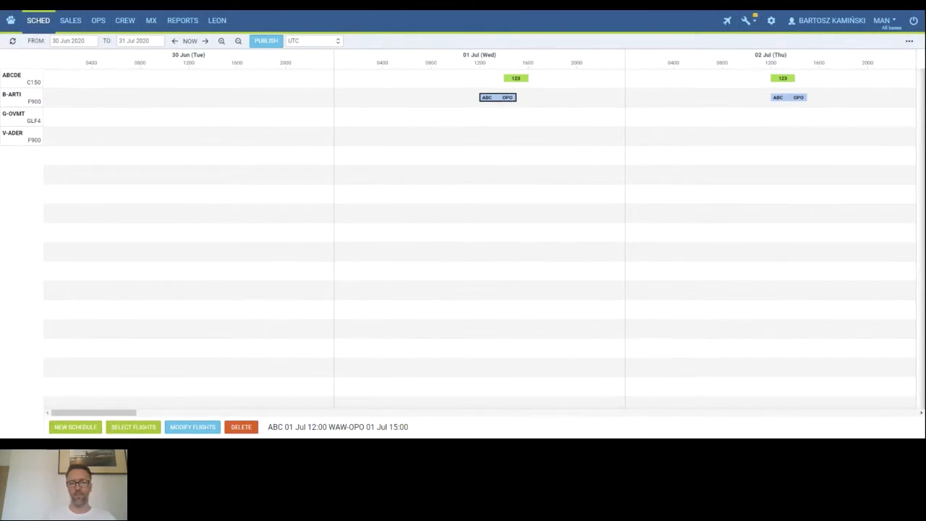
{"action": "left_click_drag", "start_coordinate": [268, 426], "coordinate": [418, 431]}
{"action": "left_click", "coordinate": [418, 432]}
Zoom the timeline out and back in to review the scheduled ABC flights across the days.
{"action": "left_click", "coordinate": [238, 42]}
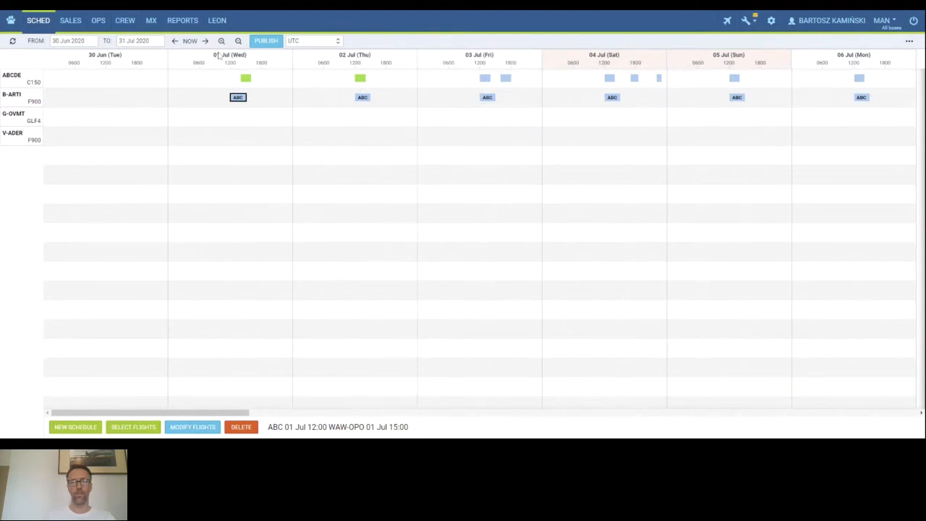
{"action": "left_click", "coordinate": [238, 41]}
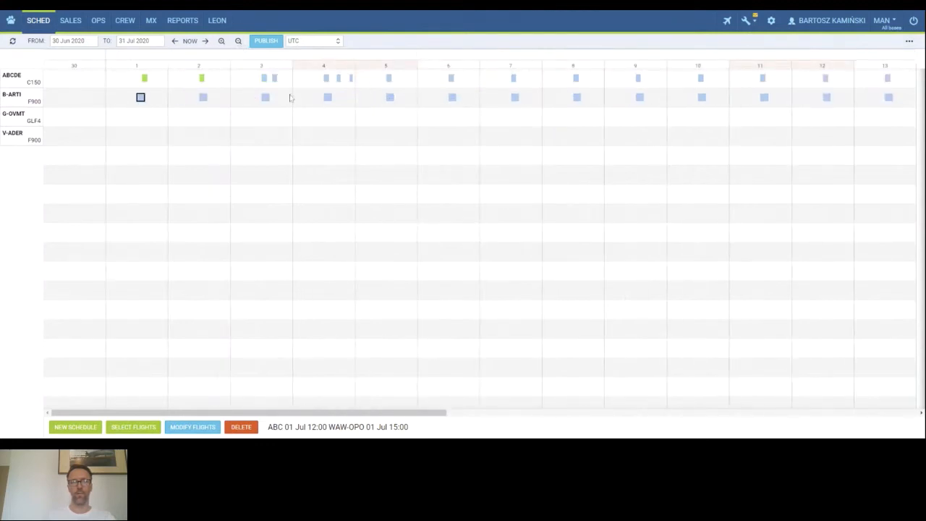
{"action": "left_click", "coordinate": [222, 41]}
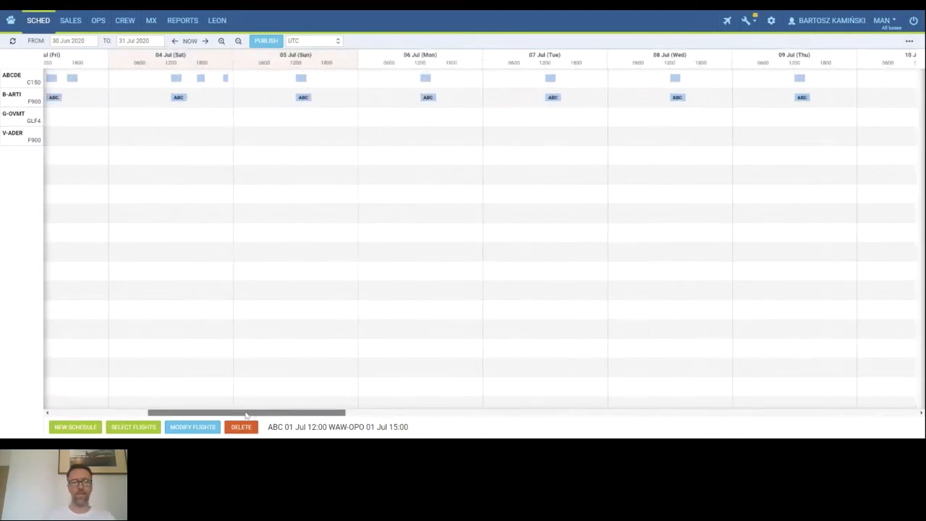
{"action": "left_click_drag", "start_coordinate": [253, 413], "coordinate": [155, 413]}
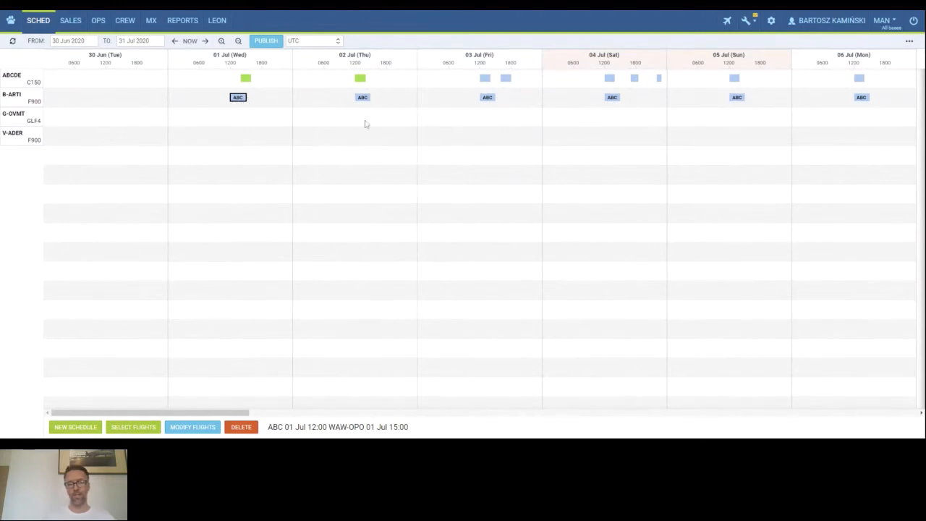
Select the ABC flights on 1, 3 and 5 Jul and start deleting them, closing the confirmation.
{"action": "left_click", "coordinate": [487, 97], "text": "shift"}
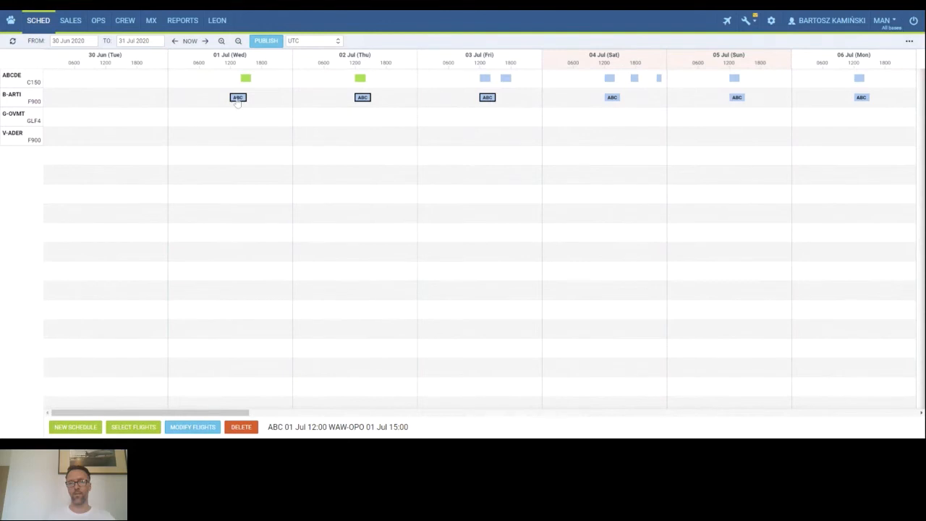
{"action": "left_click", "coordinate": [238, 98]}
{"action": "left_click", "coordinate": [861, 99], "text": "shift"}
{"action": "left_click", "coordinate": [239, 102]}
{"action": "left_click", "coordinate": [488, 100], "text": "ctrl"}
{"action": "left_click", "coordinate": [735, 99], "text": "ctrl"}
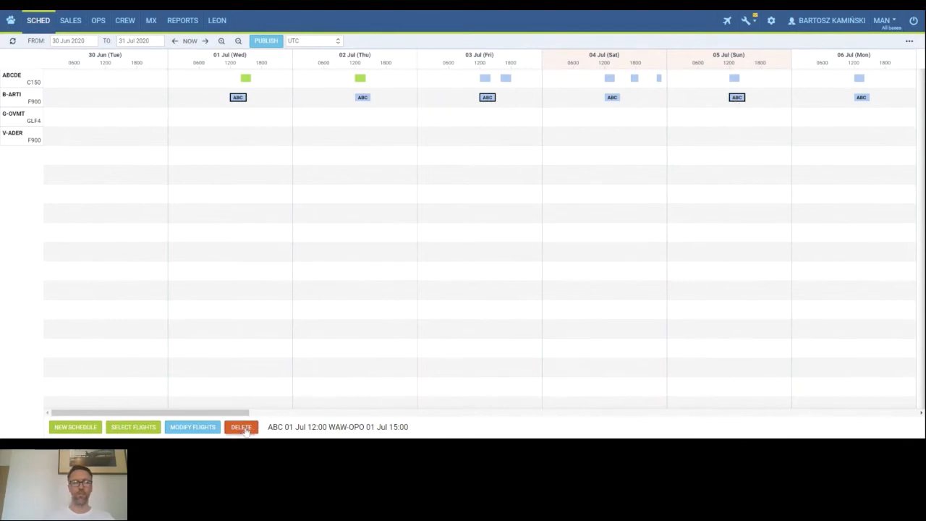
{"action": "left_click", "coordinate": [241, 427]}
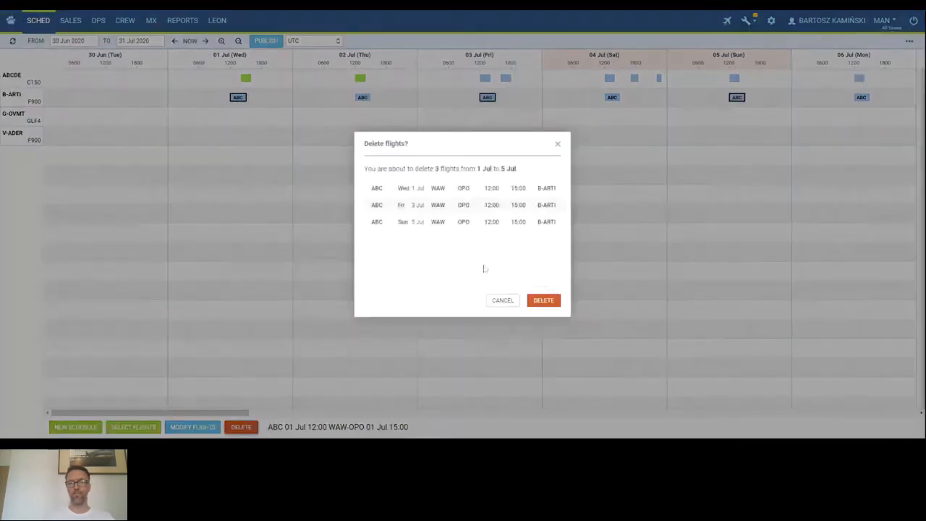
{"action": "left_click", "coordinate": [557, 144]}
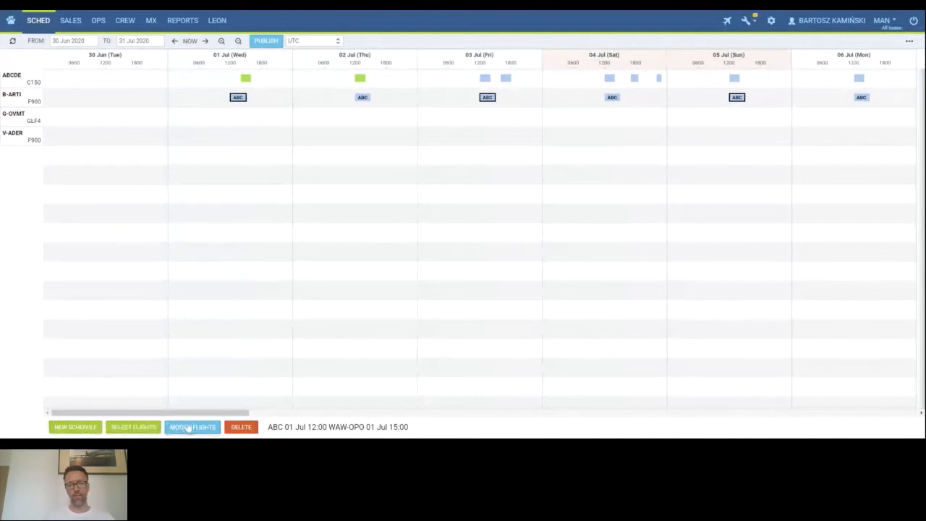
Open the flight selection dialog and browse the list of matching flights.
{"action": "left_click", "coordinate": [135, 427]}
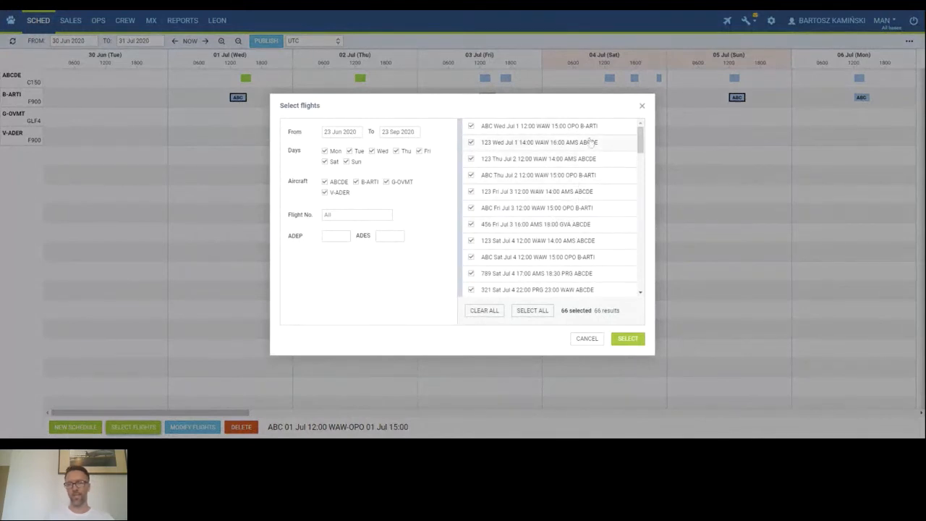
{"action": "scroll", "coordinate": [569, 160], "scroll_direction": "down", "scroll_amount": 6}
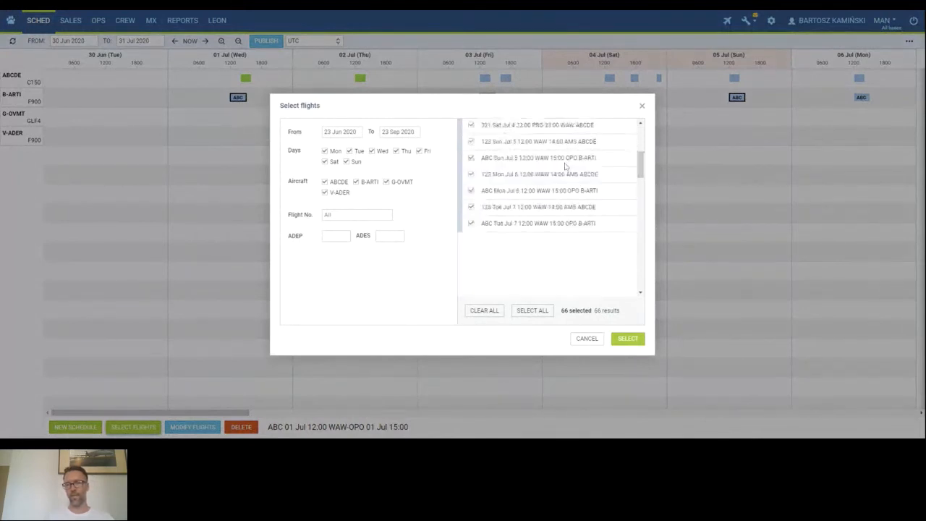
{"action": "scroll", "coordinate": [565, 170], "scroll_direction": "down", "scroll_amount": 5}
{"action": "scroll", "coordinate": [568, 188], "scroll_direction": "up", "scroll_amount": 10}
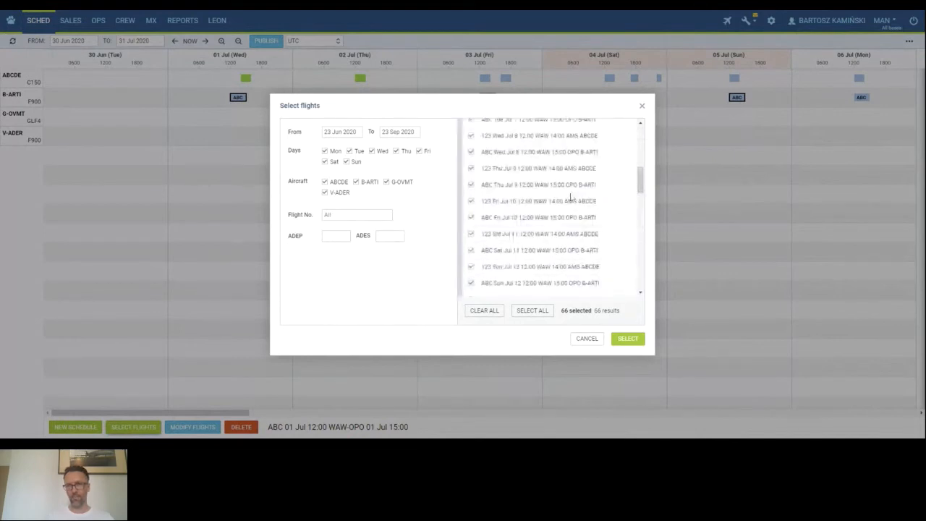
{"action": "scroll", "coordinate": [570, 197], "scroll_direction": "up", "scroll_amount": 5}
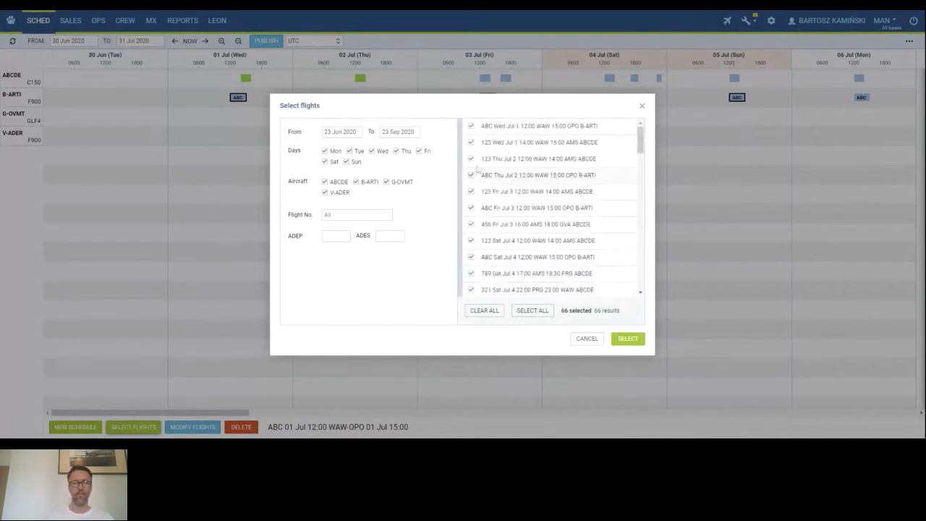
{"action": "left_click", "coordinate": [471, 127]}
{"action": "left_click", "coordinate": [471, 127]}
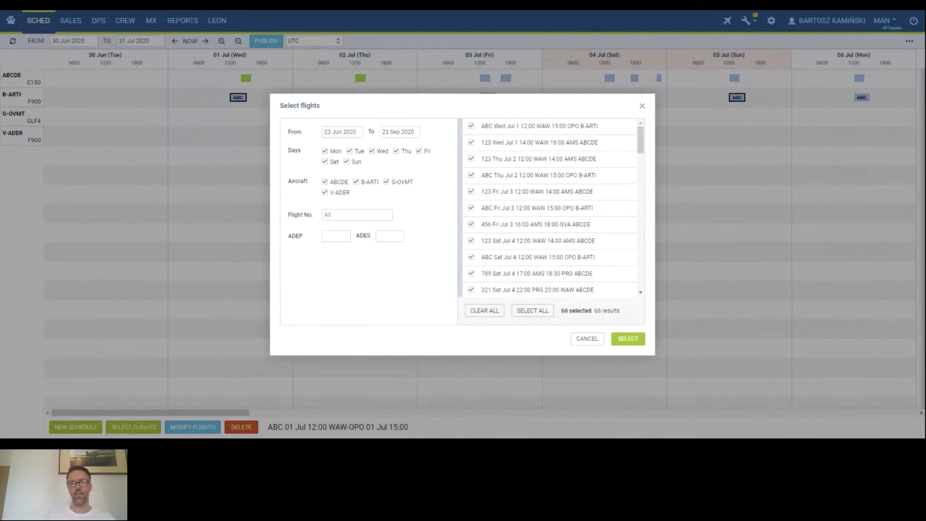
Filter the flight selection to dates from 01 Jul 2020 to 10 Jul 2020.
{"action": "left_click", "coordinate": [340, 132]}
{"action": "left_click", "coordinate": [412, 151]}
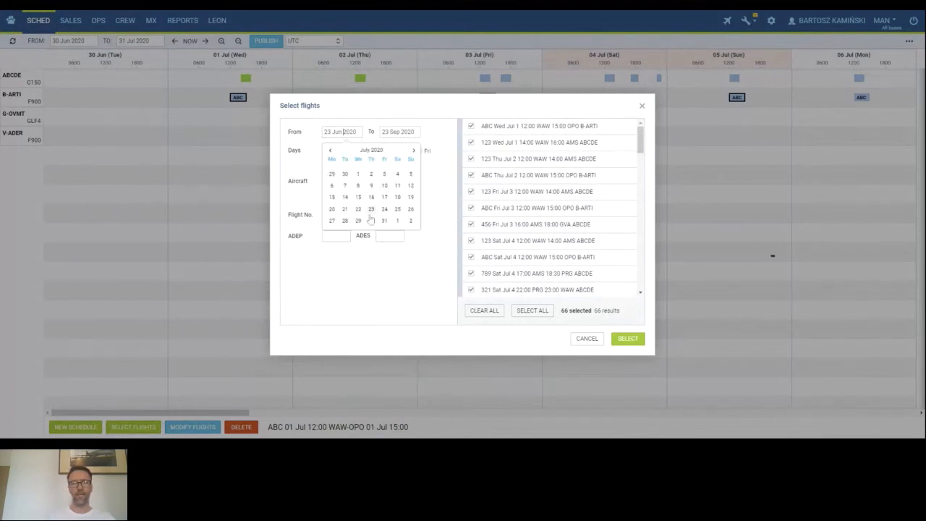
{"action": "left_click", "coordinate": [358, 173]}
{"action": "left_click", "coordinate": [397, 132]}
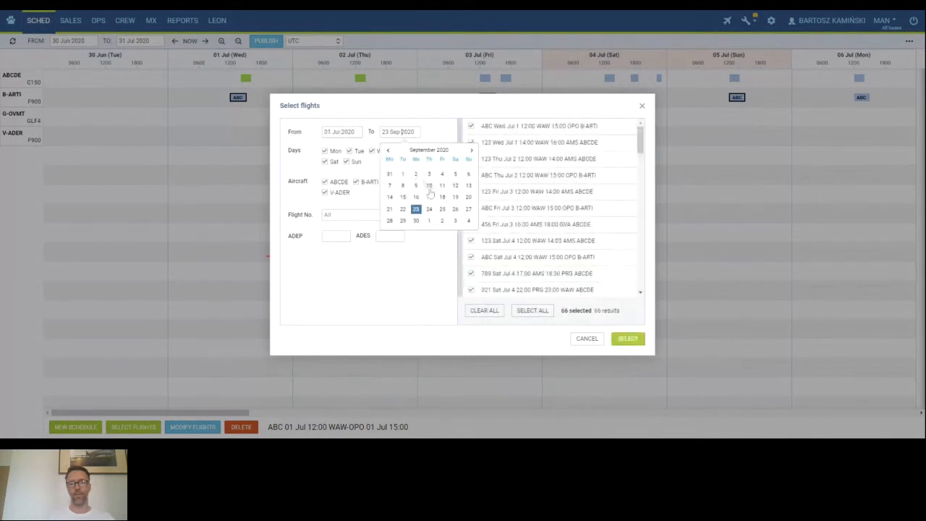
{"action": "left_click", "coordinate": [429, 186]}
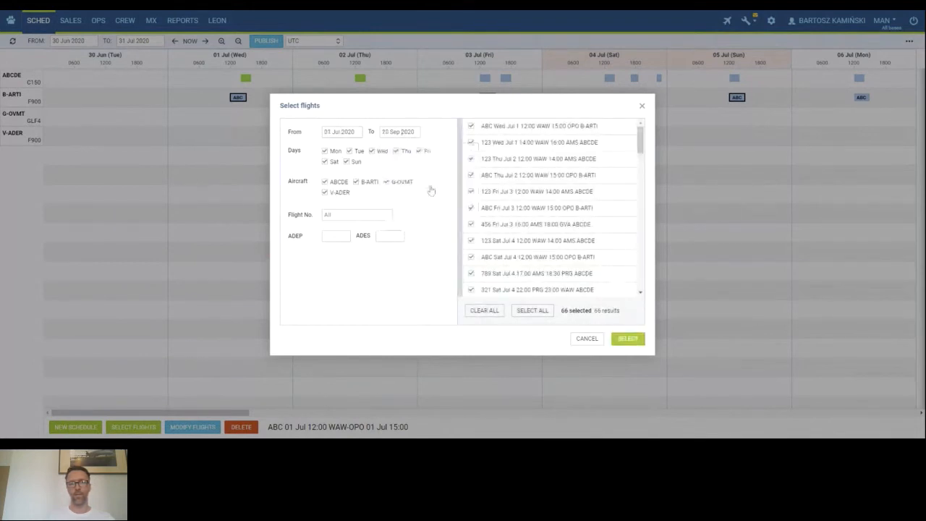
{"action": "left_click", "coordinate": [404, 130]}
{"action": "left_click", "coordinate": [389, 152]}
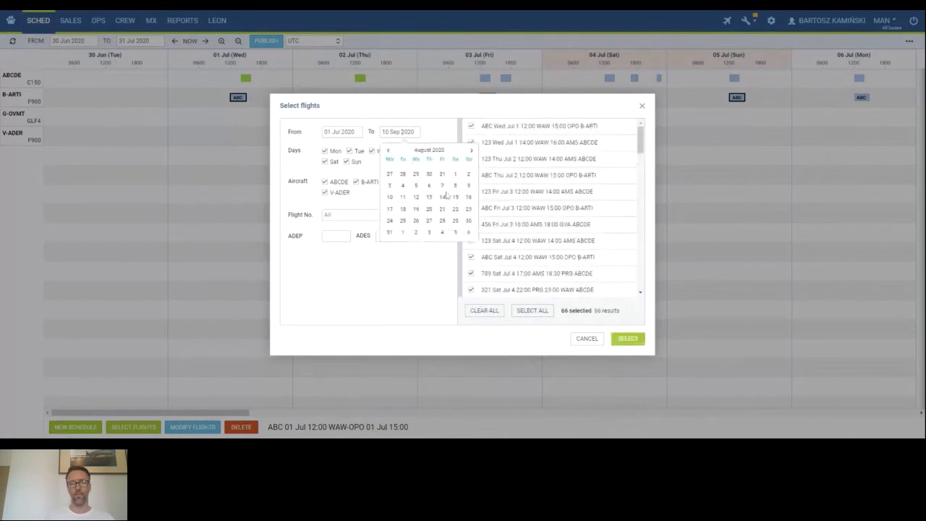
{"action": "left_click", "coordinate": [389, 152]}
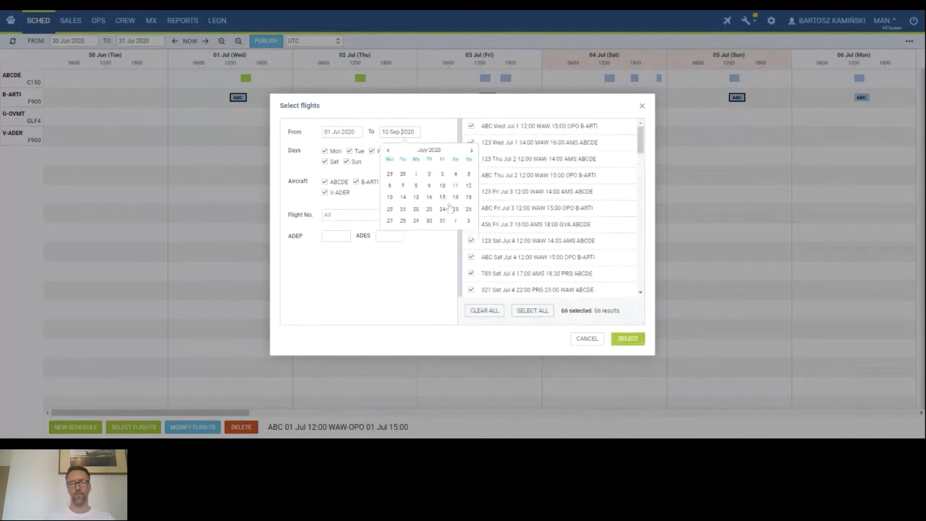
{"action": "left_click", "coordinate": [442, 186]}
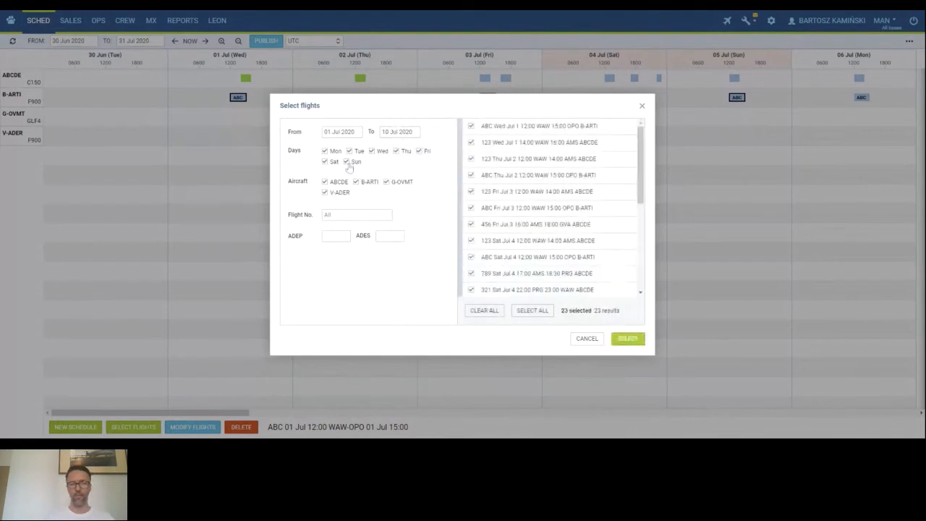
Limit the flight selection filter to Sat and Sun only.
{"action": "left_click", "coordinate": [325, 152]}
{"action": "left_click", "coordinate": [349, 151]}
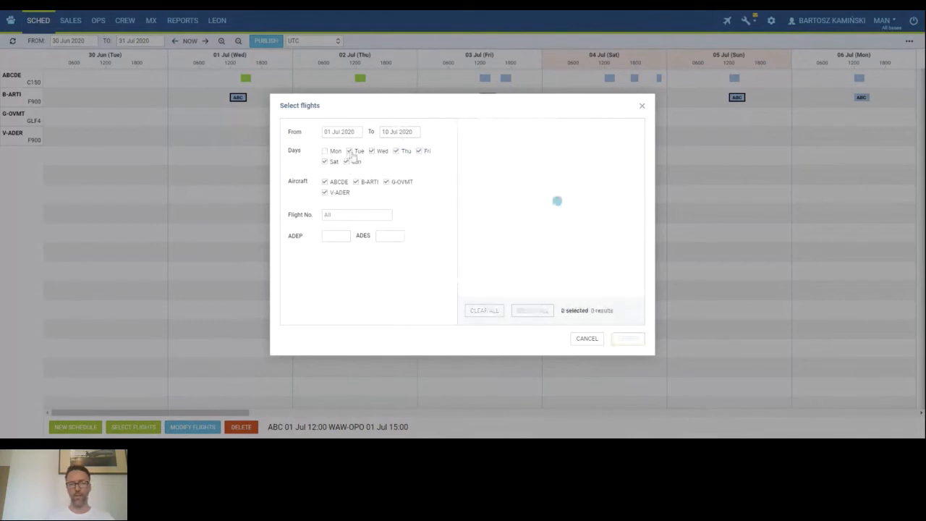
{"action": "left_click", "coordinate": [371, 151]}
{"action": "left_click", "coordinate": [395, 151]}
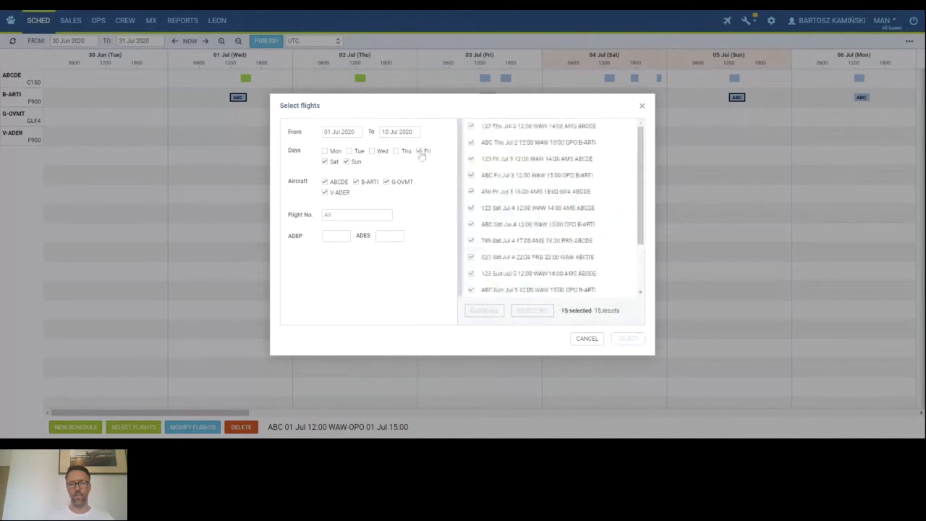
{"action": "left_click", "coordinate": [419, 152]}
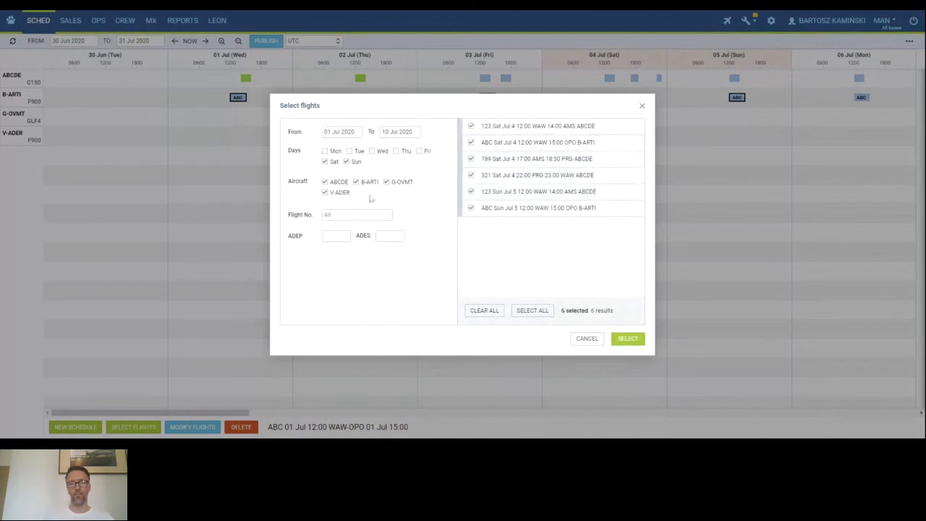
Limit the aircraft filter to B-ARTI only, then close the selection dialog.
{"action": "left_click", "coordinate": [325, 193]}
{"action": "left_click", "coordinate": [324, 182]}
{"action": "left_click", "coordinate": [387, 181]}
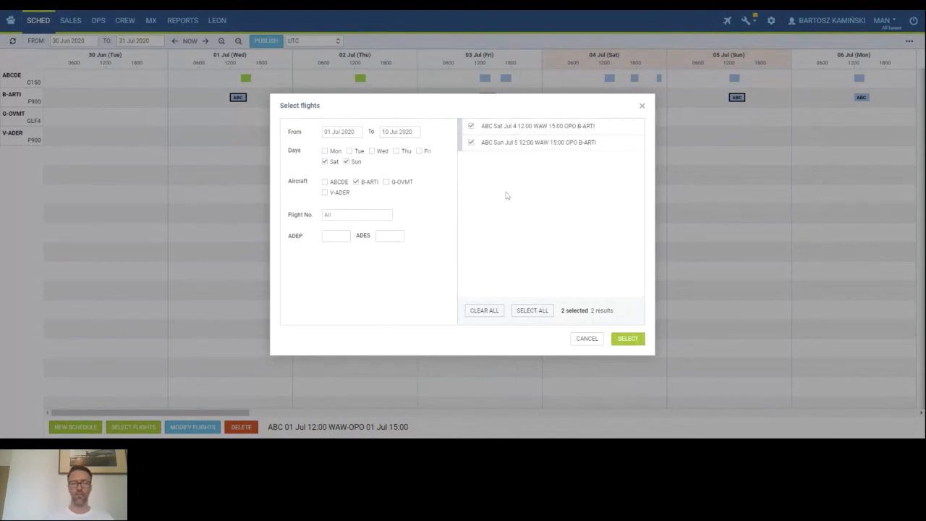
{"action": "left_click", "coordinate": [641, 107]}
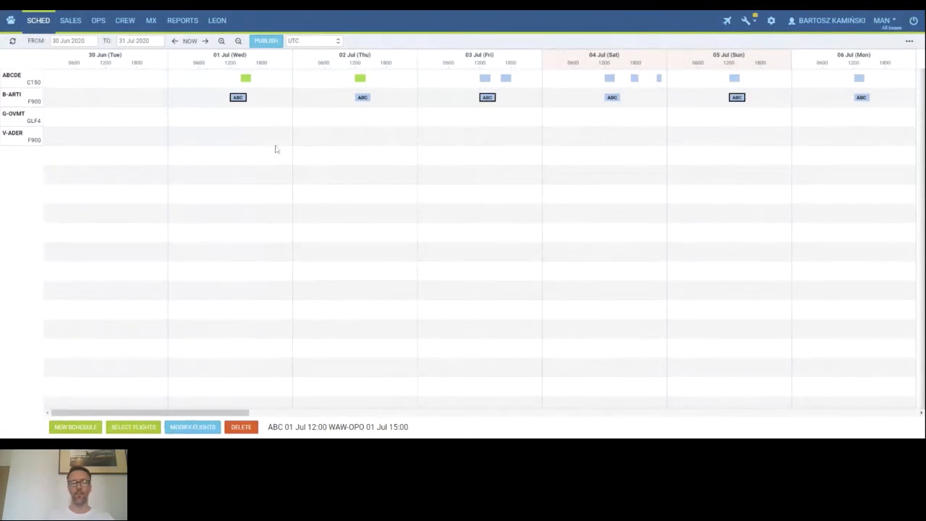
Select the ABC flights from 1 to 3 Jul and shift them by 01:00 hour.
{"action": "left_click", "coordinate": [235, 98]}
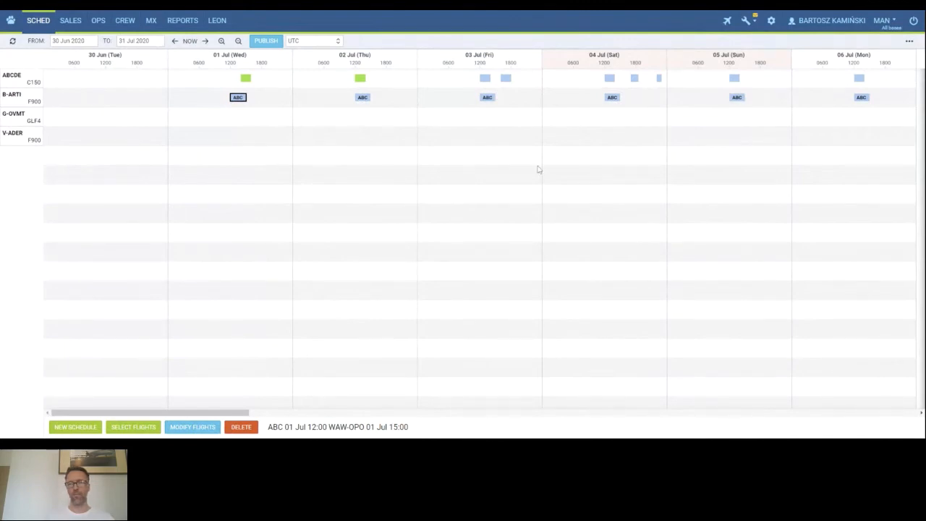
{"action": "left_click", "coordinate": [487, 98], "text": "shift"}
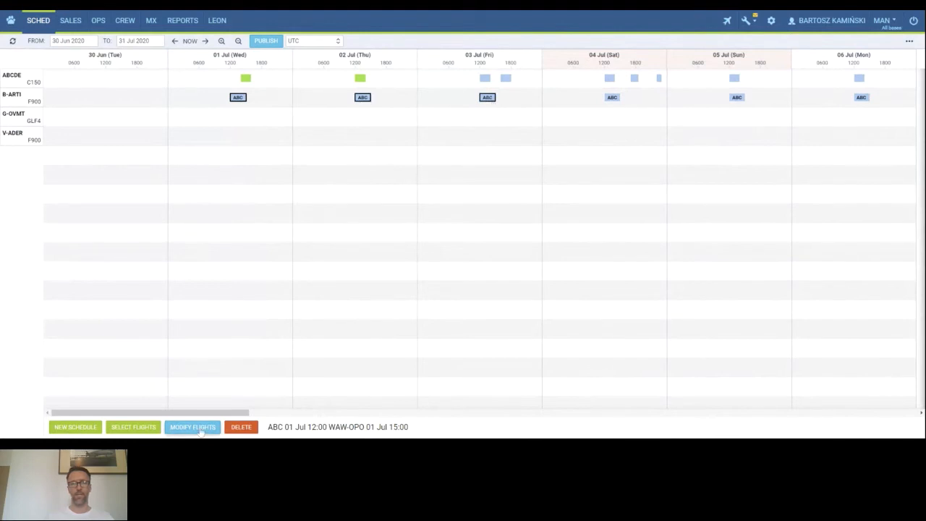
{"action": "left_click", "coordinate": [193, 428]}
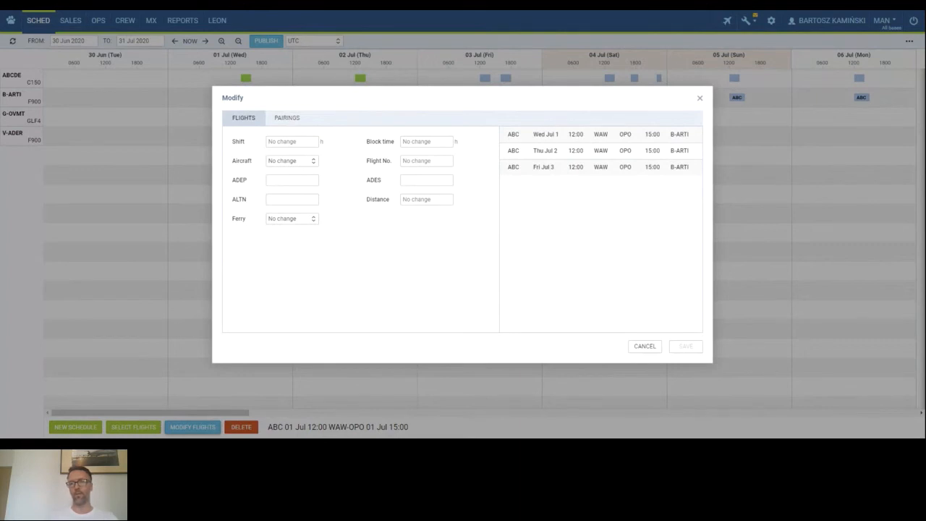
{"action": "left_click", "coordinate": [302, 145]}
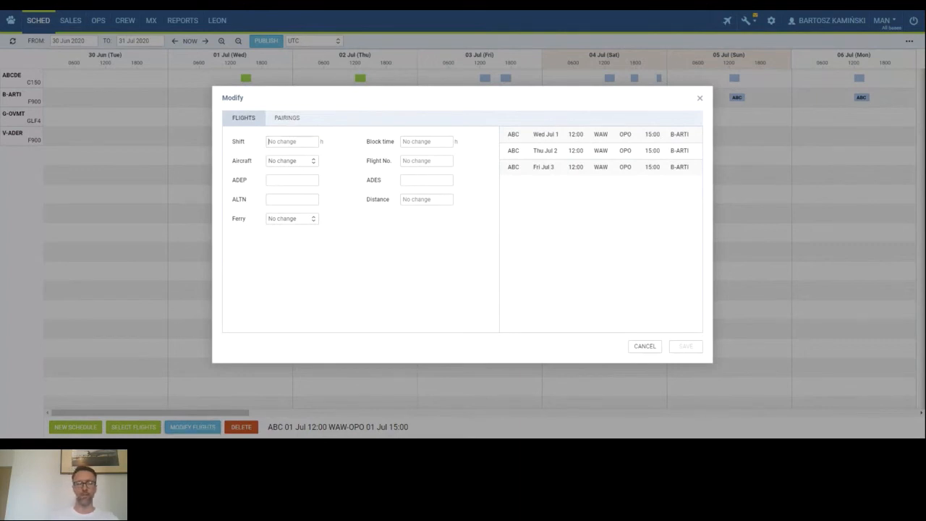
{"action": "type", "text": "01:00"}
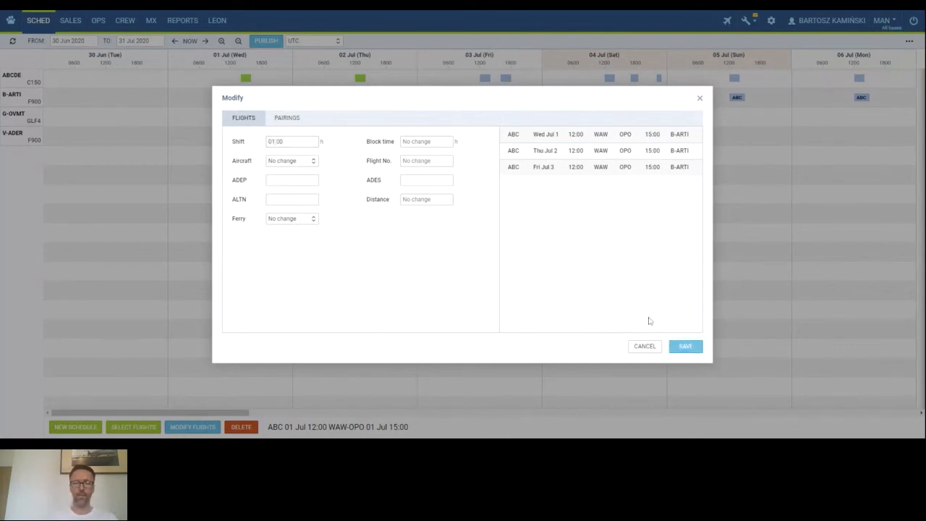
{"action": "left_click", "coordinate": [686, 346]}
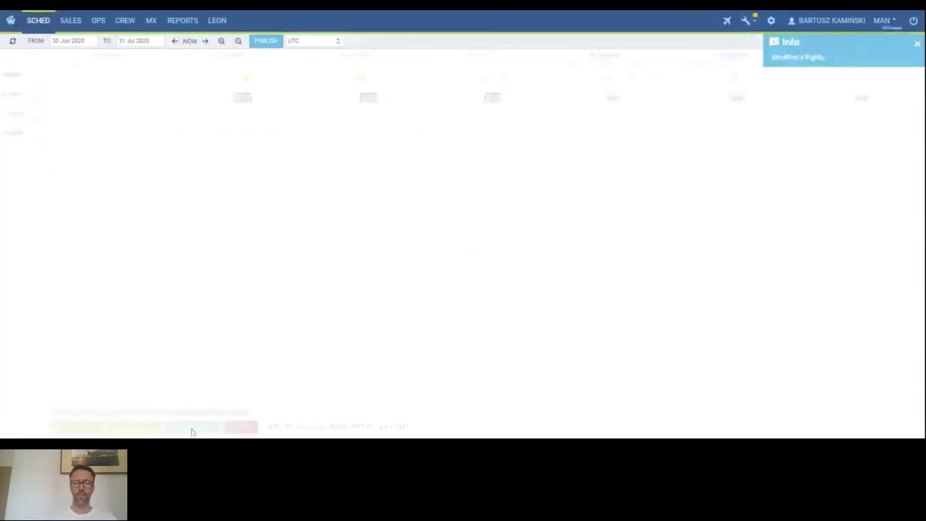
Shift the three selected ABC flights by -01:00 hour.
{"action": "left_click", "coordinate": [191, 431]}
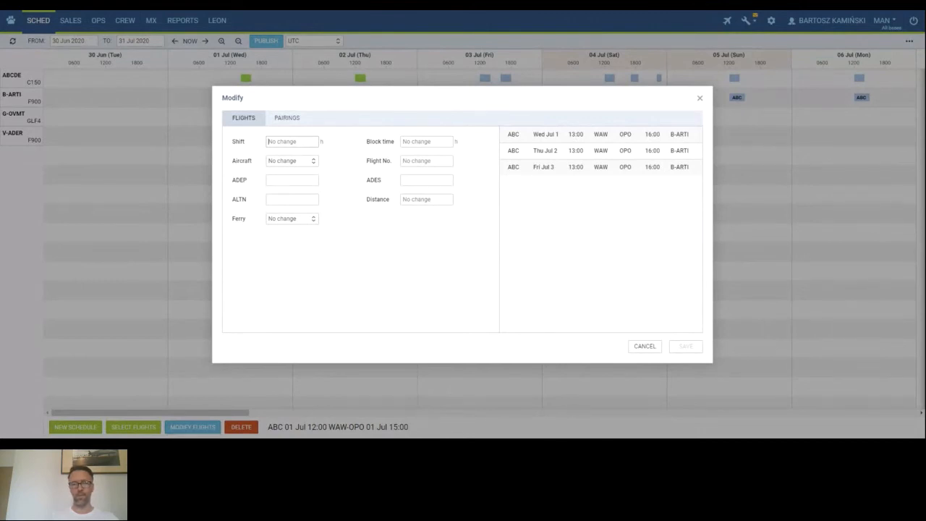
{"action": "type", "text": "-01:00"}
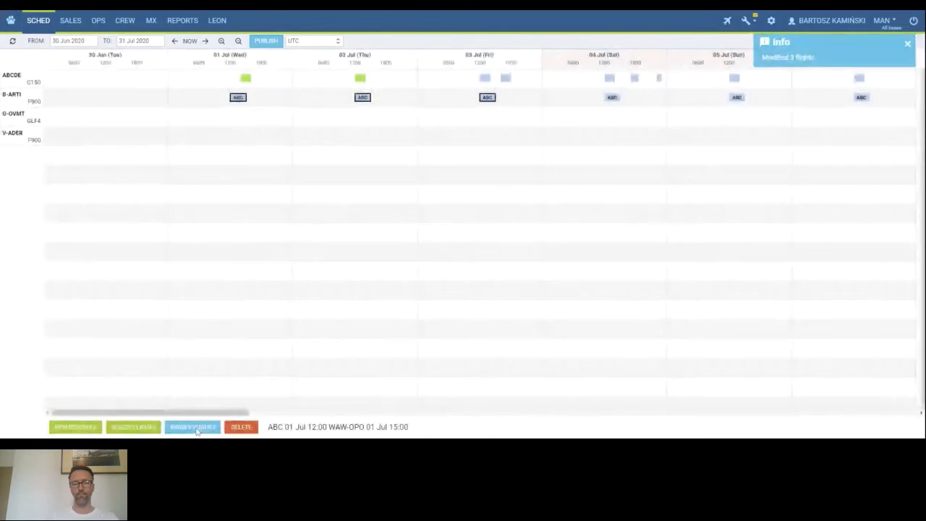
{"action": "left_click", "coordinate": [193, 427]}
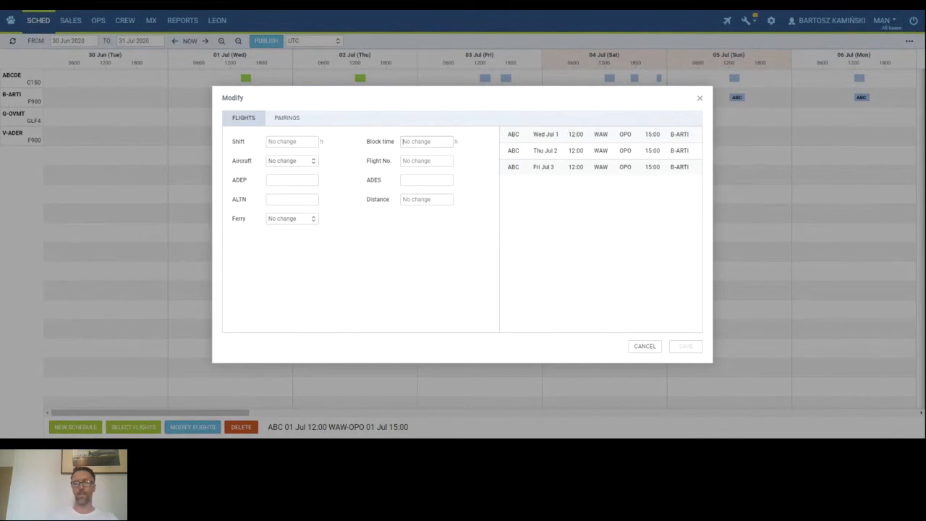
Set the block time of the selected ABC flights to 03:15.
{"action": "type", "text": "0"}
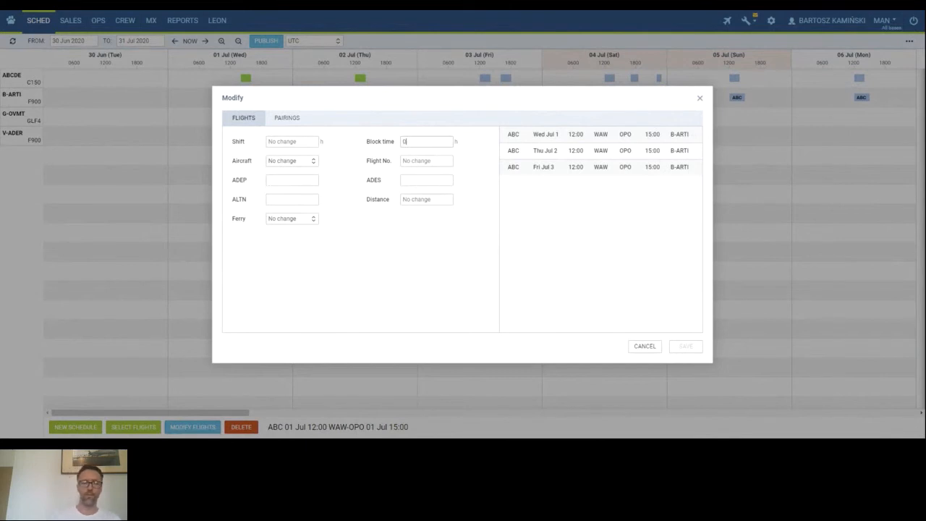
{"action": "type", "text": "3:15"}
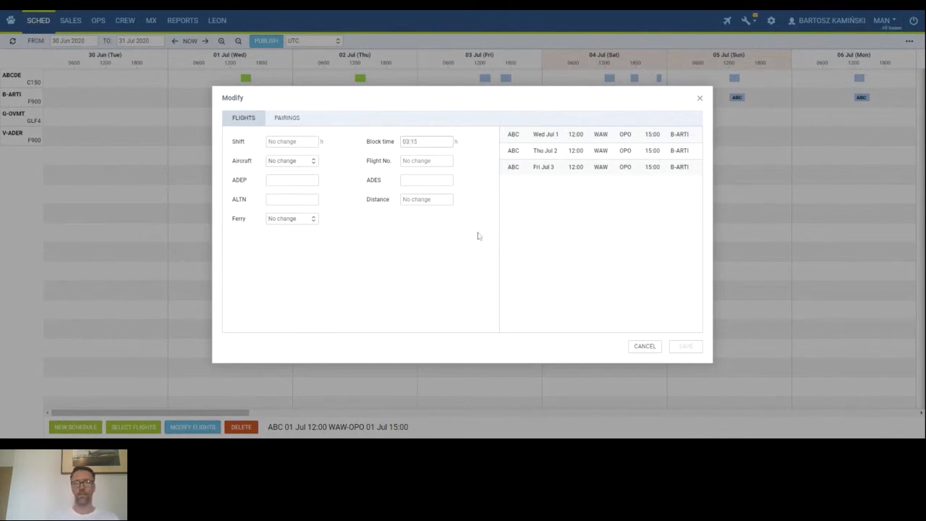
{"action": "left_click_drag", "start_coordinate": [419, 141], "coordinate": [388, 147]}
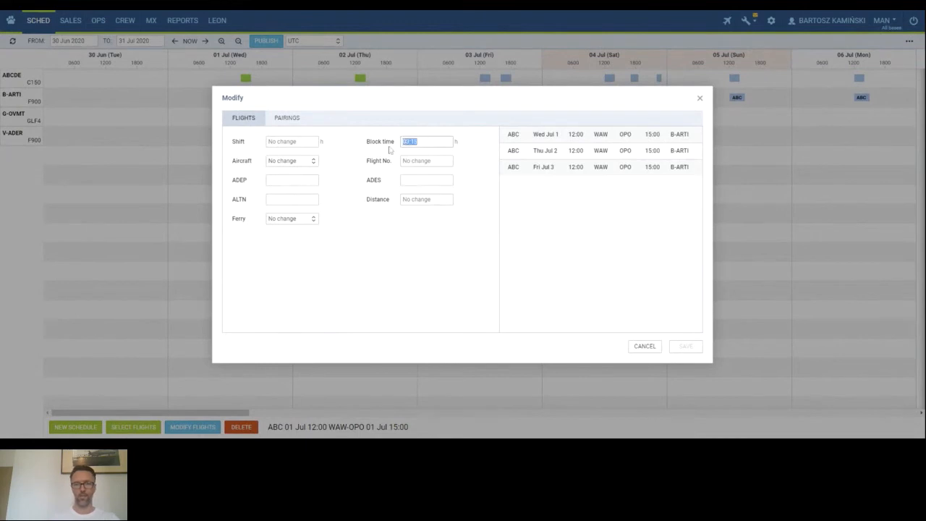
{"action": "left_click", "coordinate": [452, 254]}
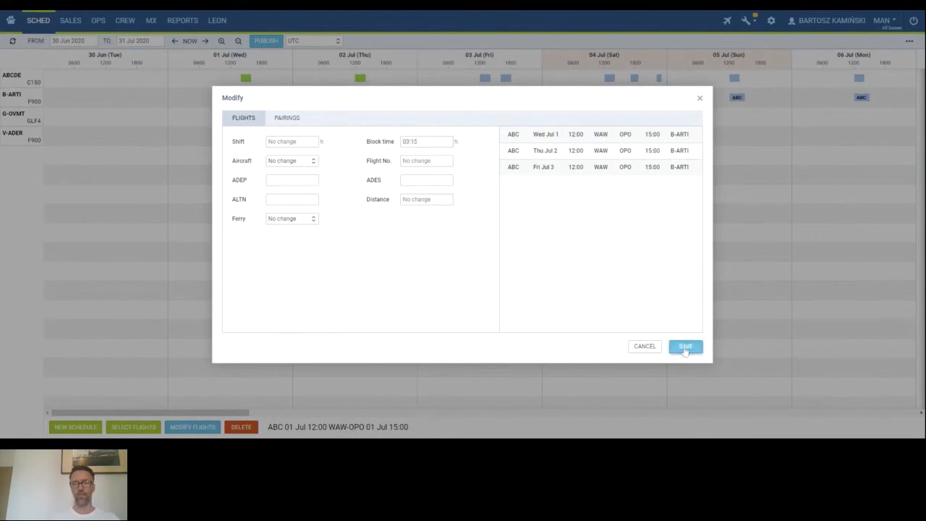
{"action": "left_click", "coordinate": [685, 347]}
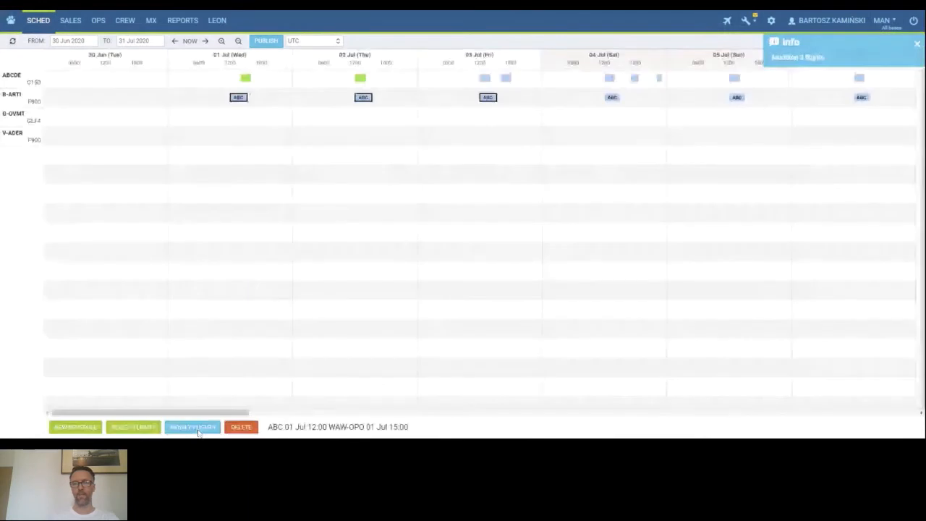
Change the flight number of the selected flights to DEF.
{"action": "left_click", "coordinate": [197, 428]}
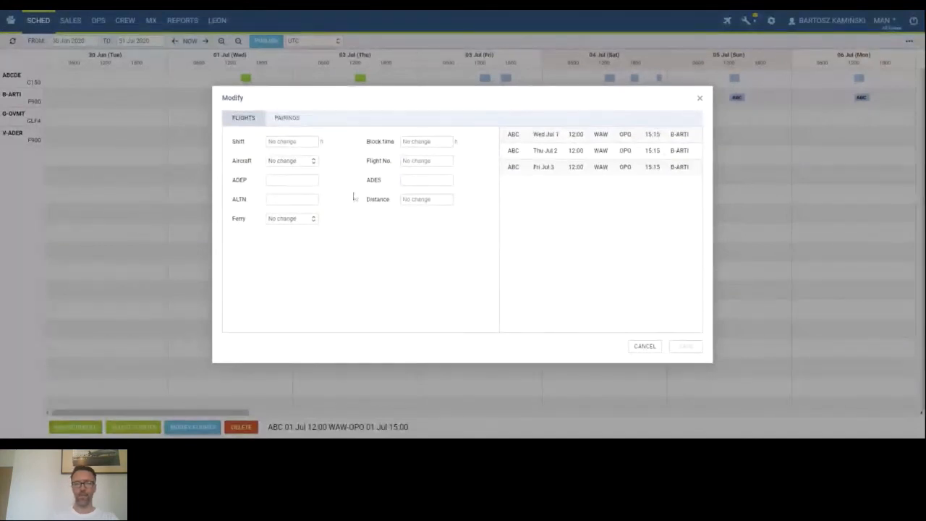
{"action": "left_click", "coordinate": [307, 166]}
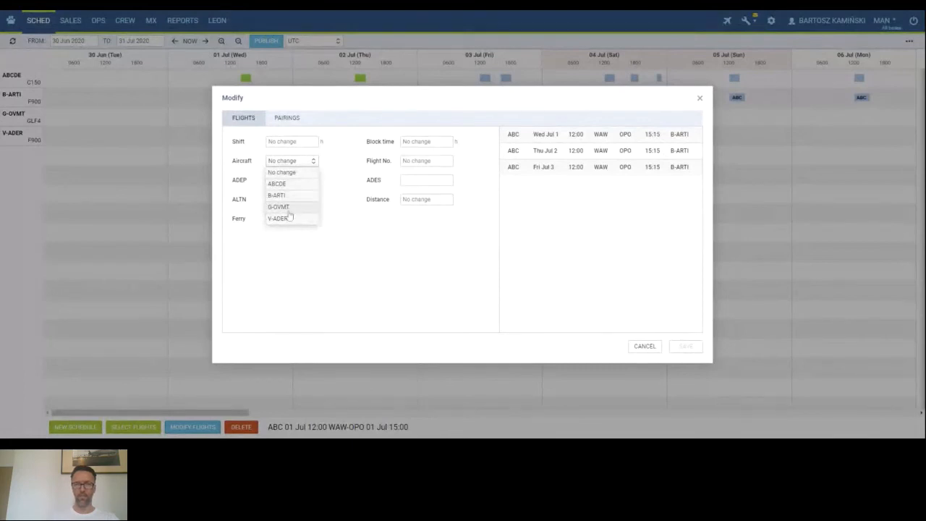
{"action": "left_click", "coordinate": [156, 255]}
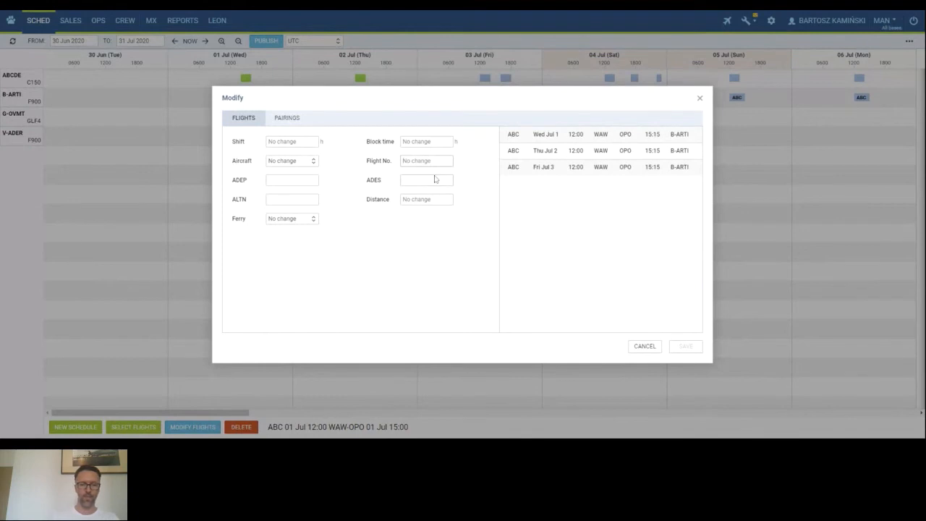
{"action": "type", "text": "DEF"}
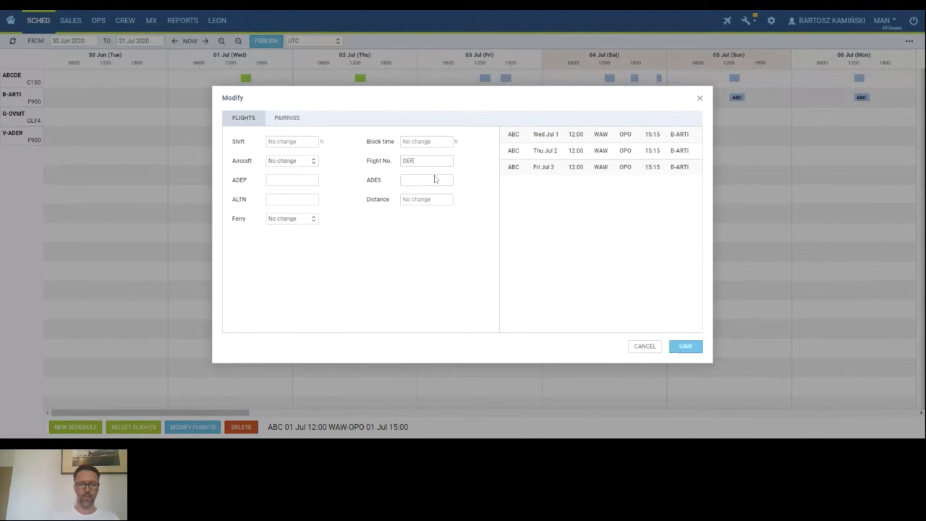
{"action": "left_click", "coordinate": [673, 350]}
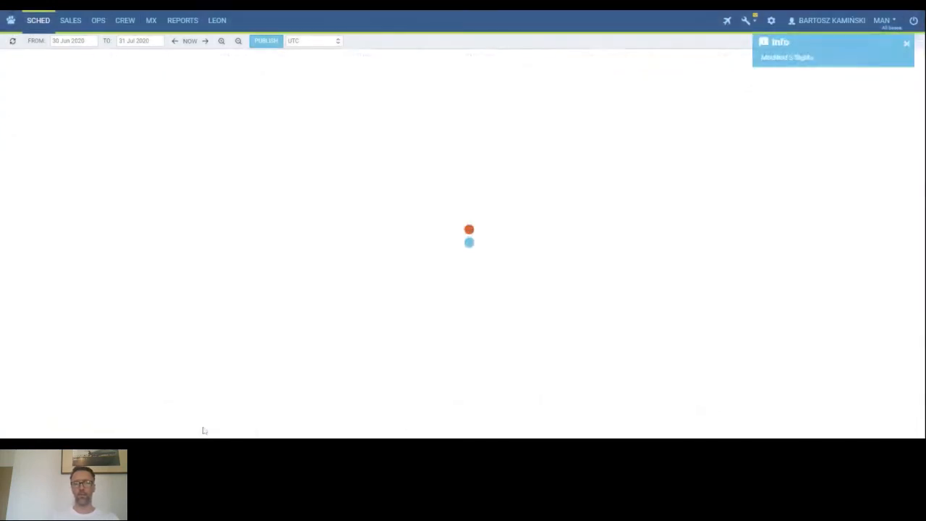
Review the Ferry options for the selected flights without changing anything.
{"action": "left_click", "coordinate": [205, 430]}
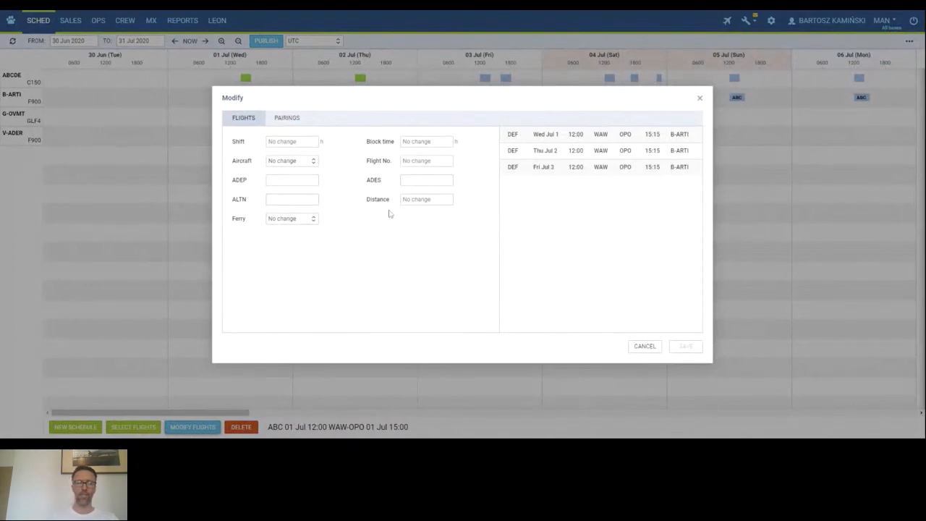
{"action": "left_click", "coordinate": [289, 223]}
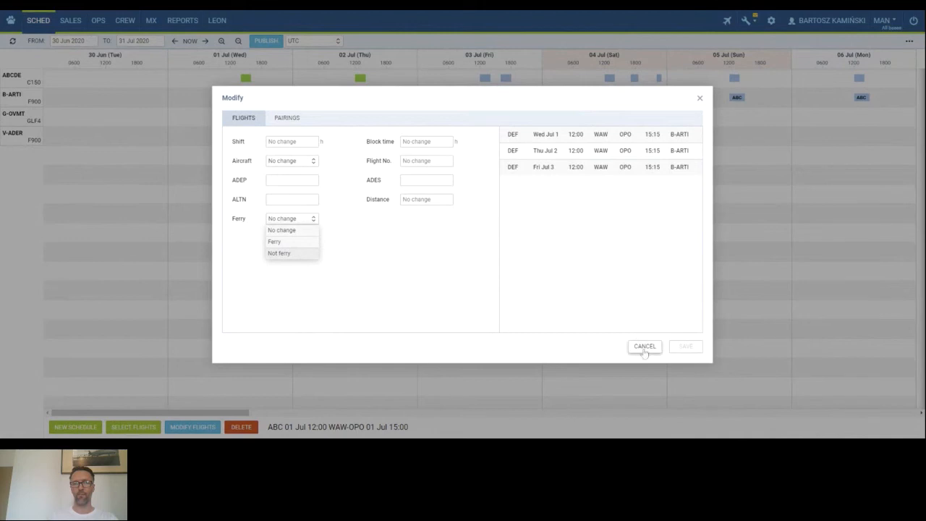
{"action": "left_click", "coordinate": [645, 346]}
Select the B-ARTI flights from 1 to 5 Jul and review the pairing trip type and commercial options.
{"action": "left_click", "coordinate": [238, 97]}
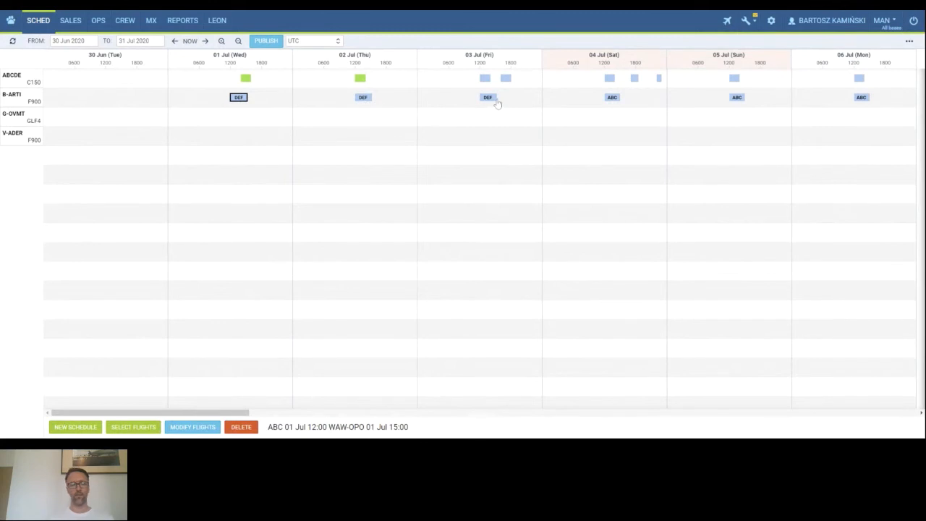
{"action": "left_click", "coordinate": [736, 97], "text": "shift"}
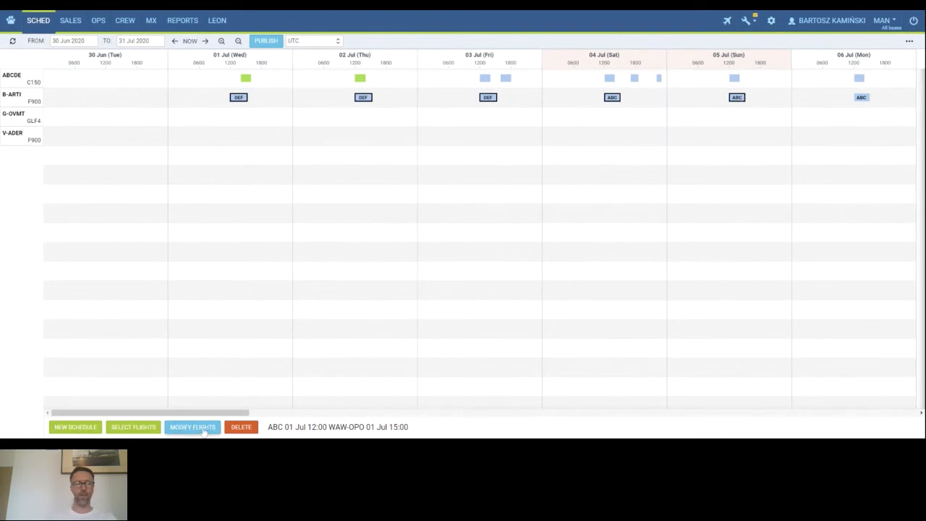
{"action": "left_click", "coordinate": [192, 427]}
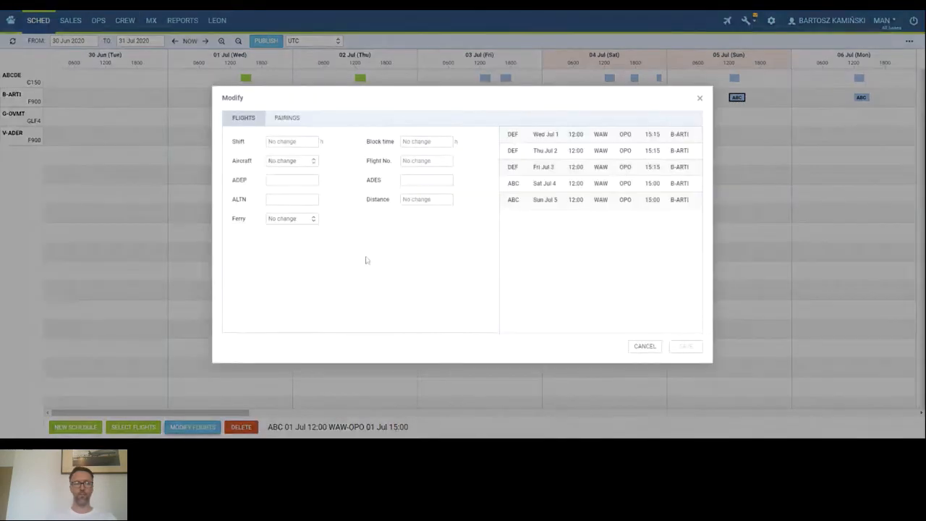
{"action": "left_click", "coordinate": [290, 119]}
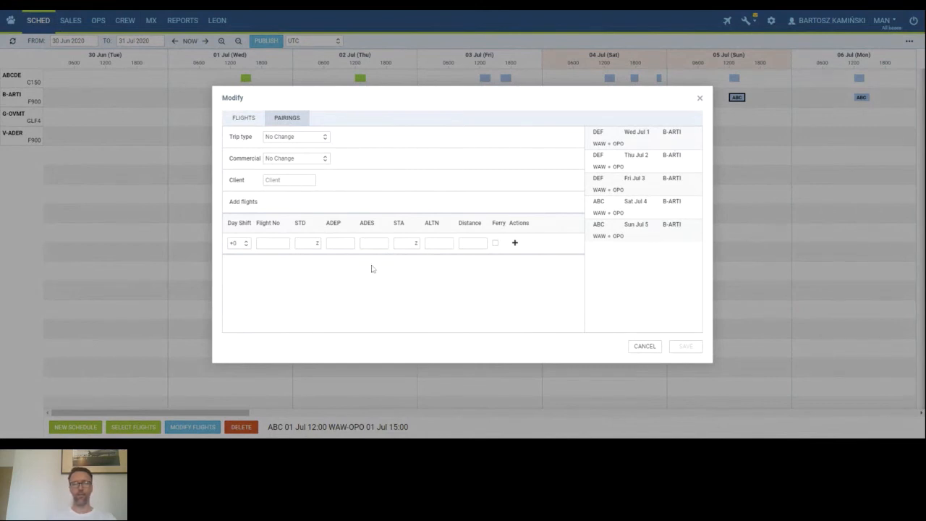
{"action": "left_click", "coordinate": [315, 138]}
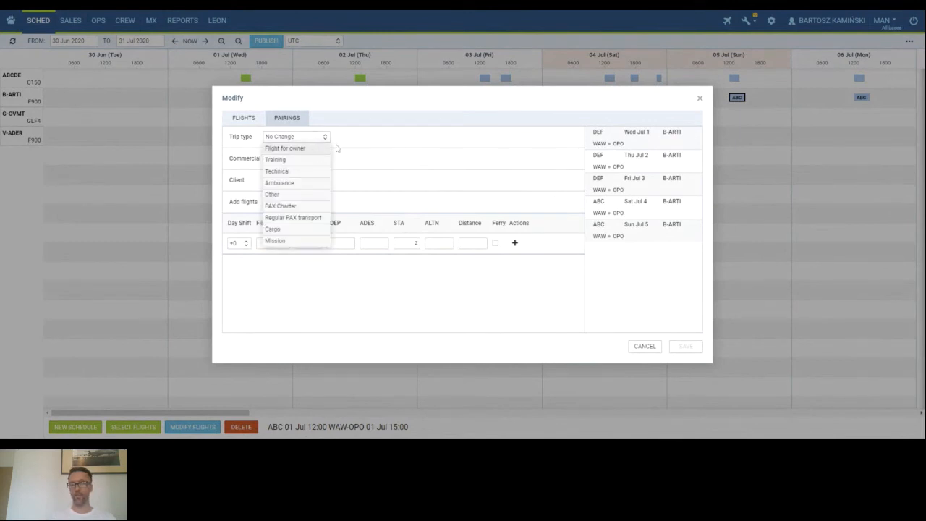
{"action": "left_click", "coordinate": [363, 143]}
{"action": "left_click", "coordinate": [312, 159]}
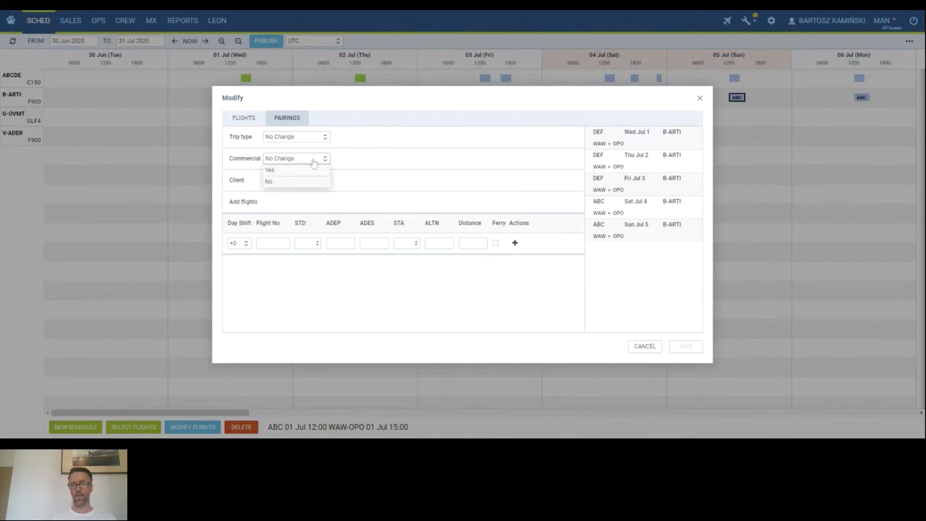
{"action": "left_click", "coordinate": [374, 162]}
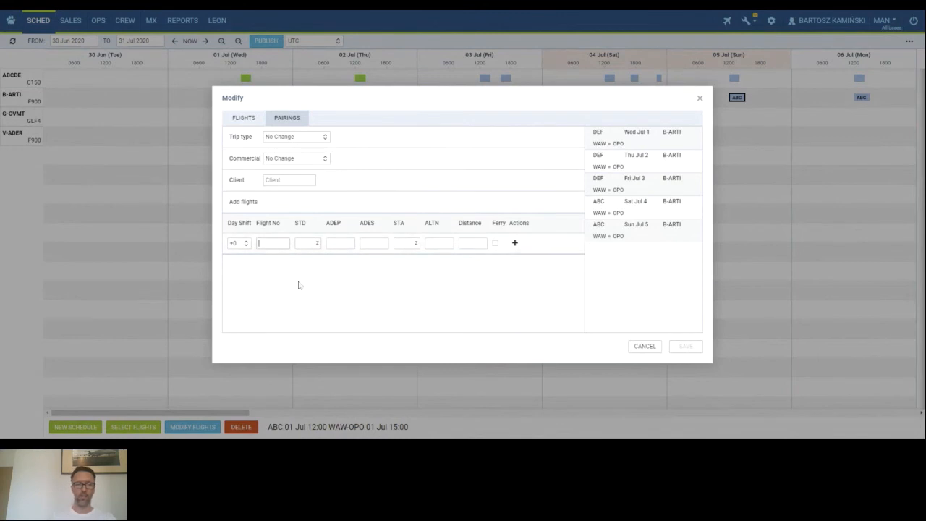
Add a pairing flight GHI from OPO to GVA, departing 17:00 and arriving 19:00, to the selected flights.
{"action": "type", "text": "8"}
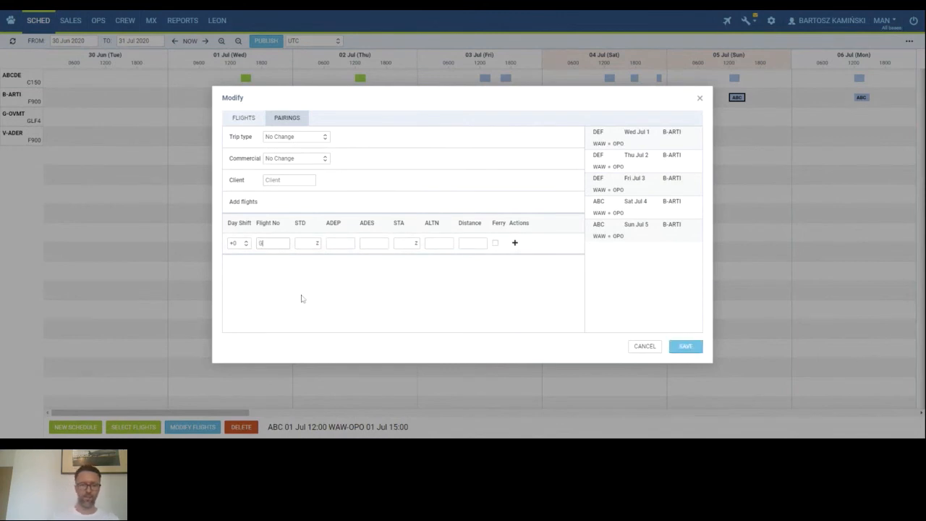
{"action": "type", "text": "HI"}
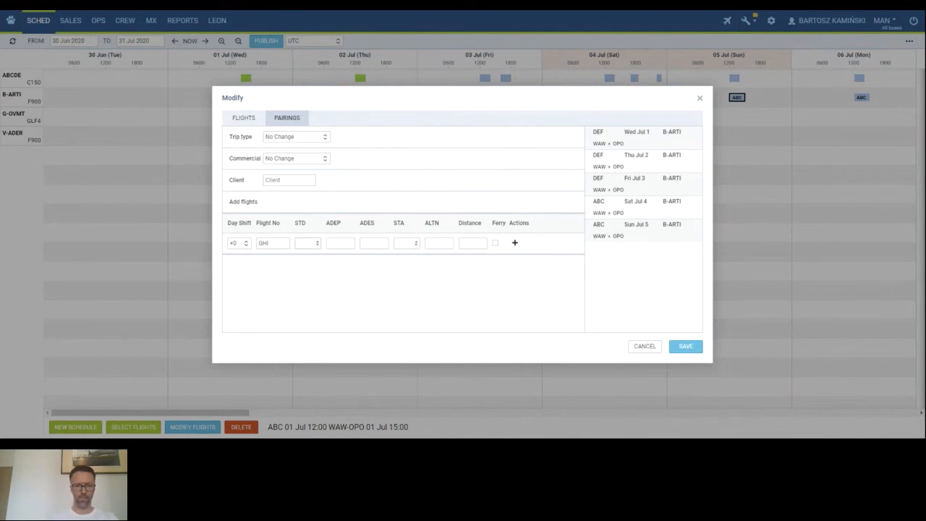
{"action": "key", "text": "Tab"}
{"action": "type", "text": "1700"}
{"action": "key", "text": "Tab"}
{"action": "type", "text": "OPO"}
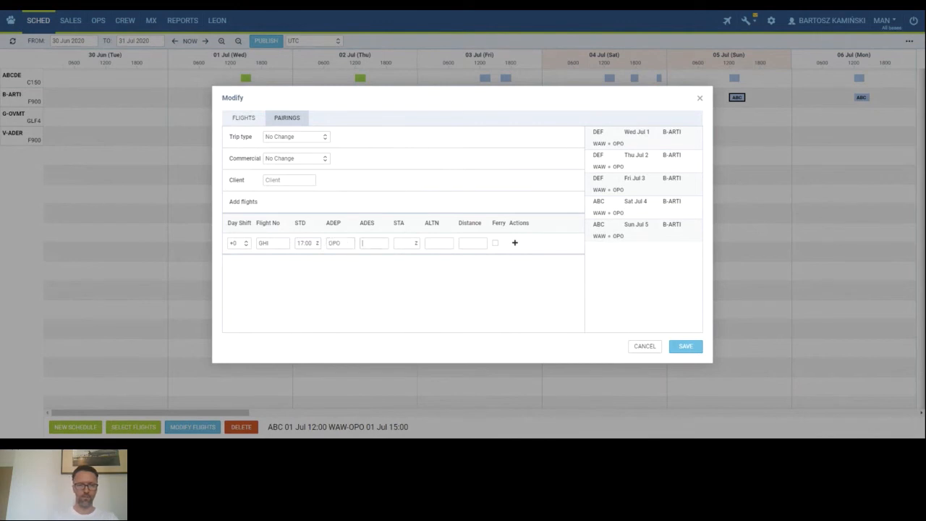
{"action": "type", "text": "WAW"}
{"action": "key", "text": "Tab"}
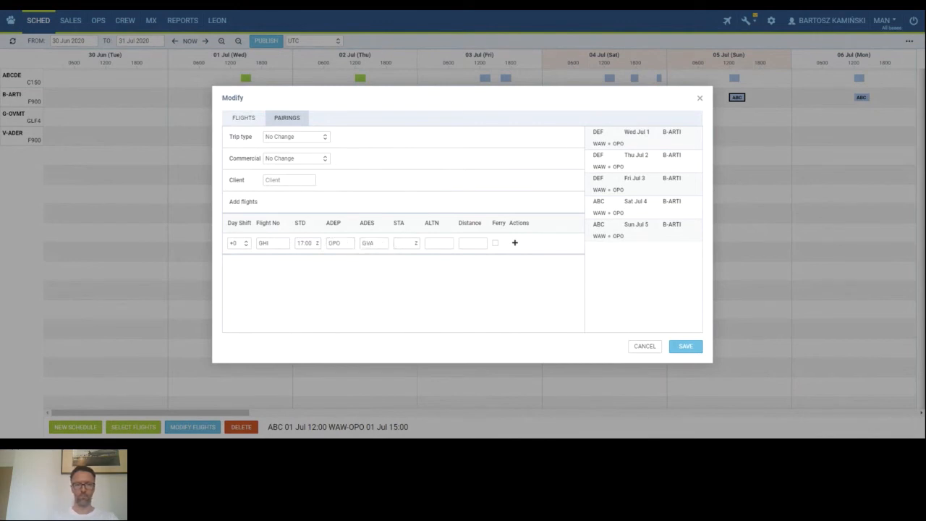
{"action": "type", "text": "1900"}
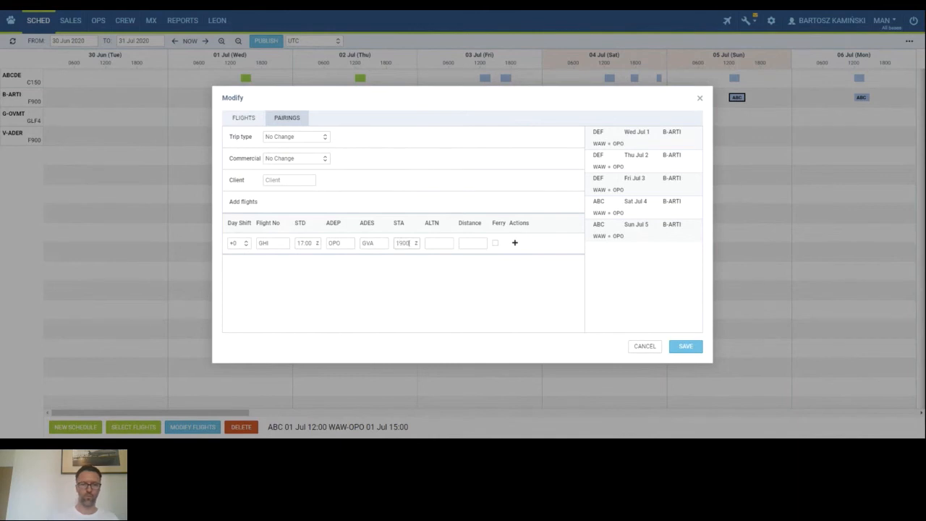
{"action": "left_click", "coordinate": [683, 352]}
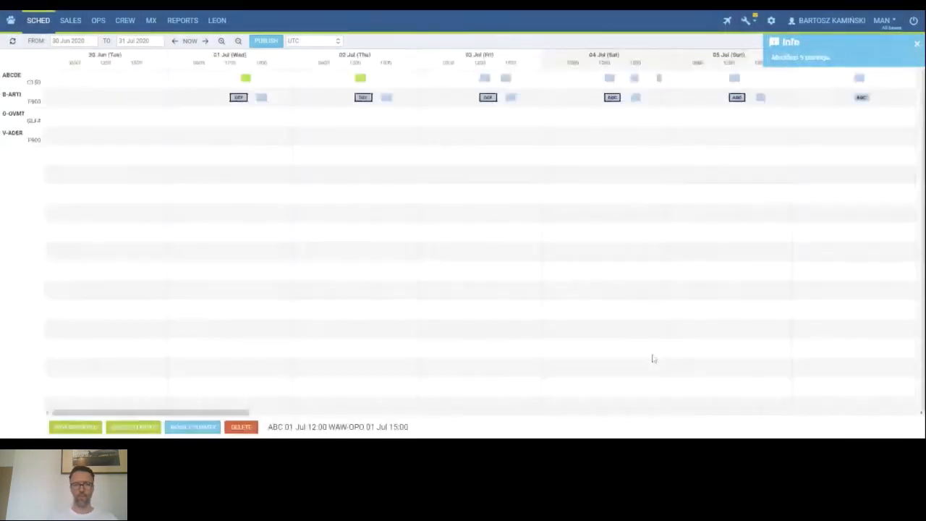
Select the GHI flights from 1 to 5 Jul and add pairing flight KLM from GVA to WAW, departing 20:00 and arriving 22:00.
{"action": "left_click", "coordinate": [263, 99]}
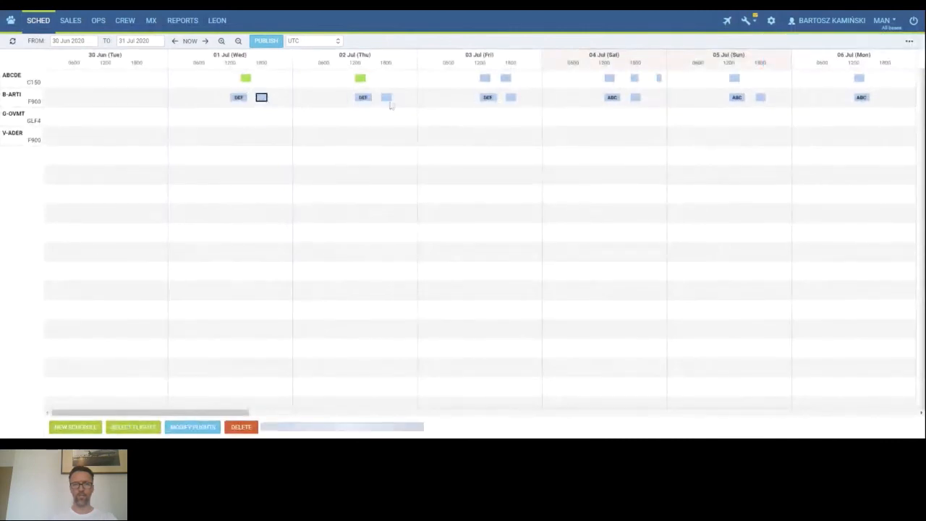
{"action": "left_click", "coordinate": [386, 98], "text": "ctrl"}
{"action": "left_click", "coordinate": [510, 97], "text": "ctrl"}
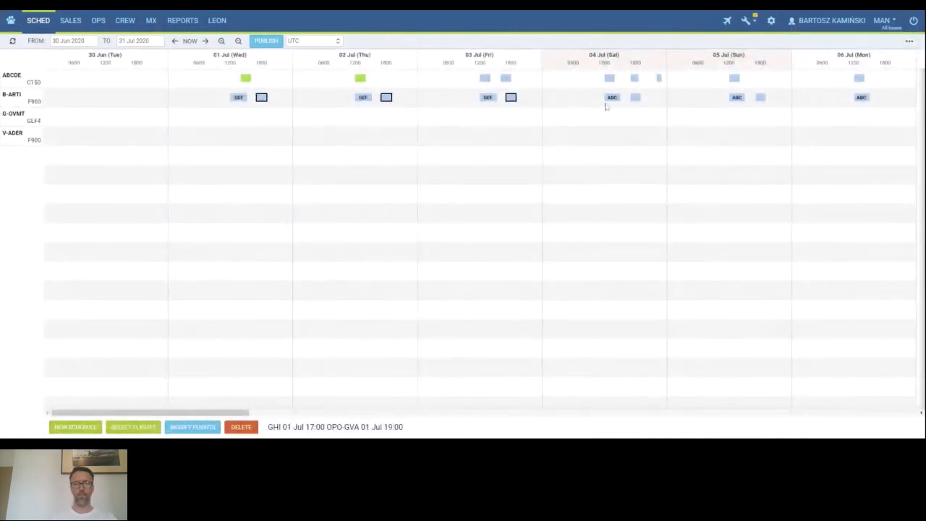
{"action": "left_click", "coordinate": [635, 97], "text": "ctrl"}
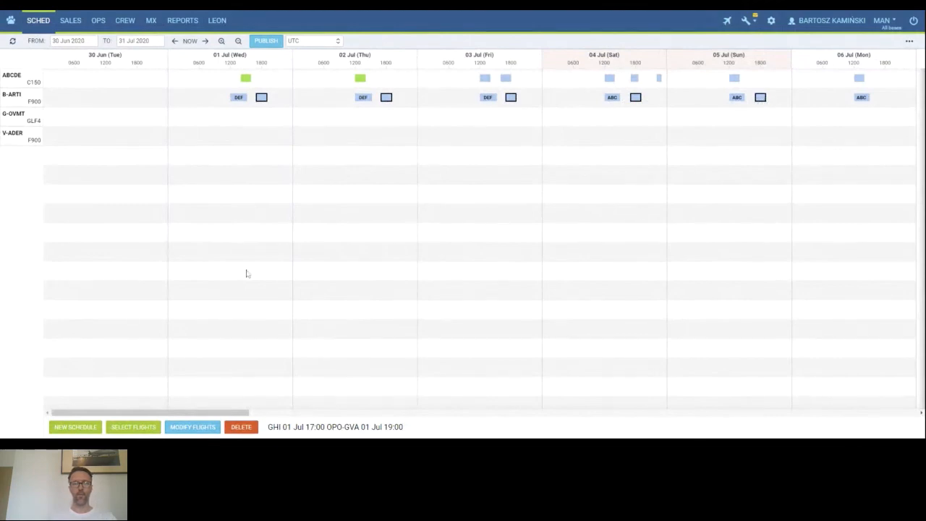
{"action": "left_click", "coordinate": [199, 425]}
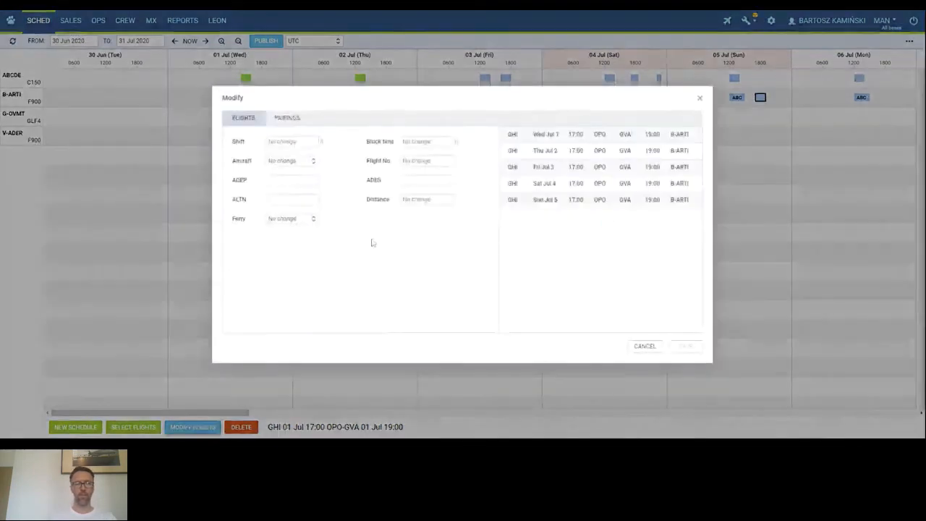
{"action": "left_click", "coordinate": [288, 118]}
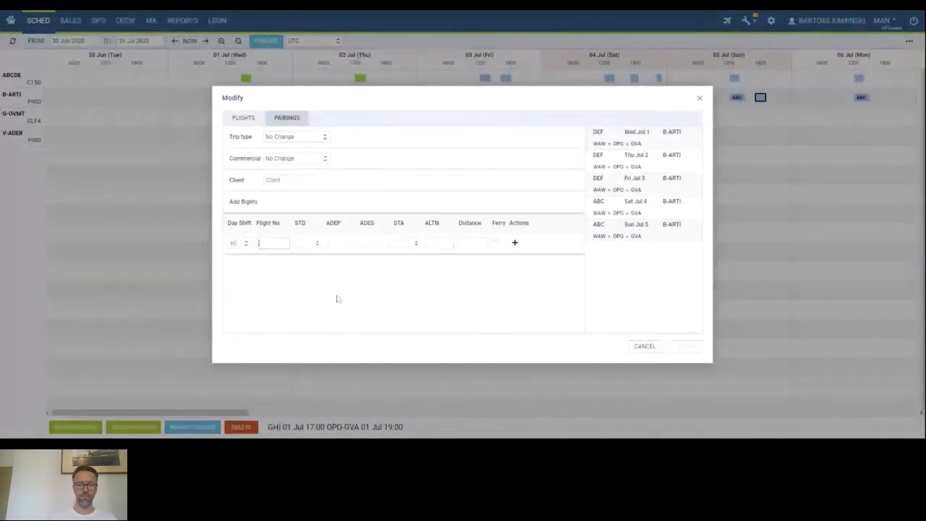
{"action": "type", "text": "KLM"}
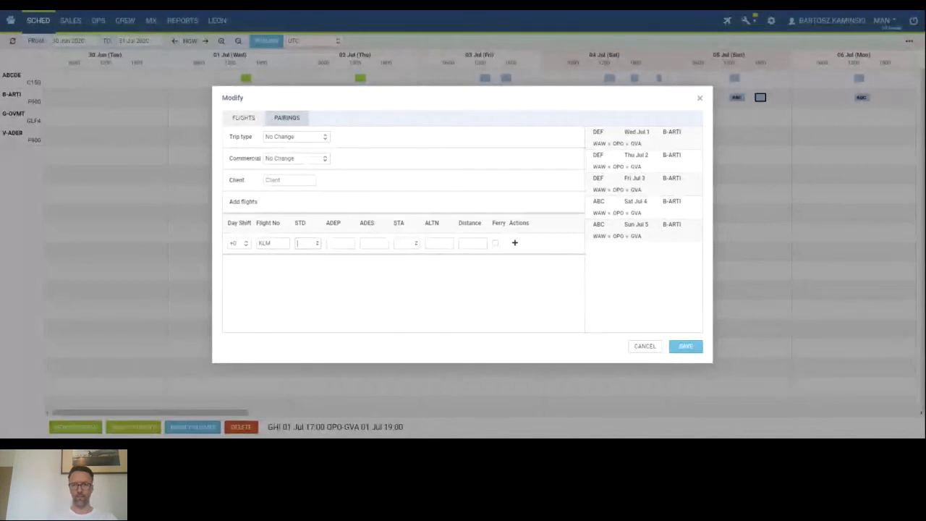
{"action": "type", "text": "200"}
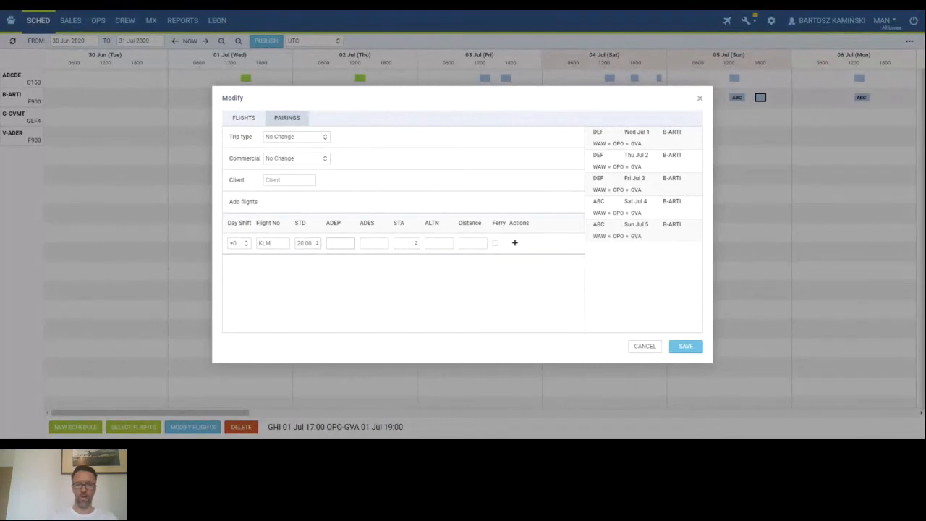
{"action": "type", "text": "WAW"}
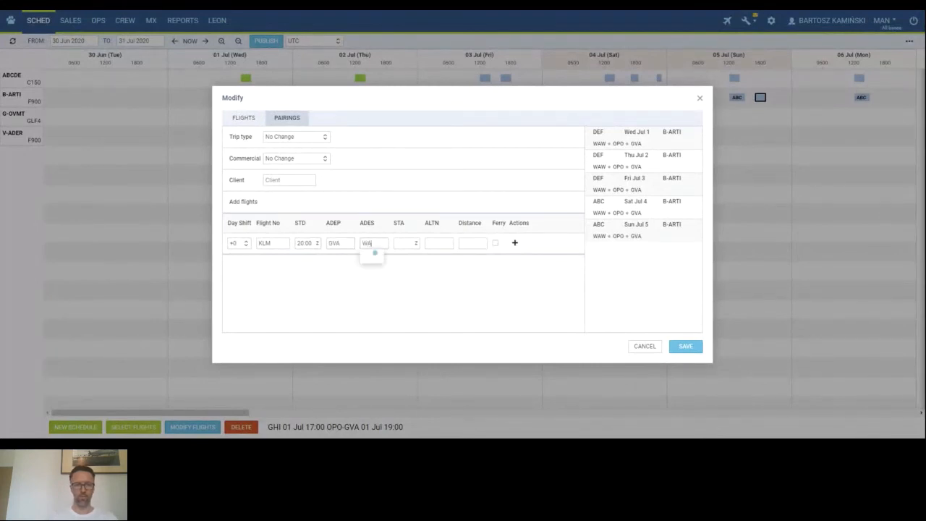
{"action": "key", "text": "Tab"}
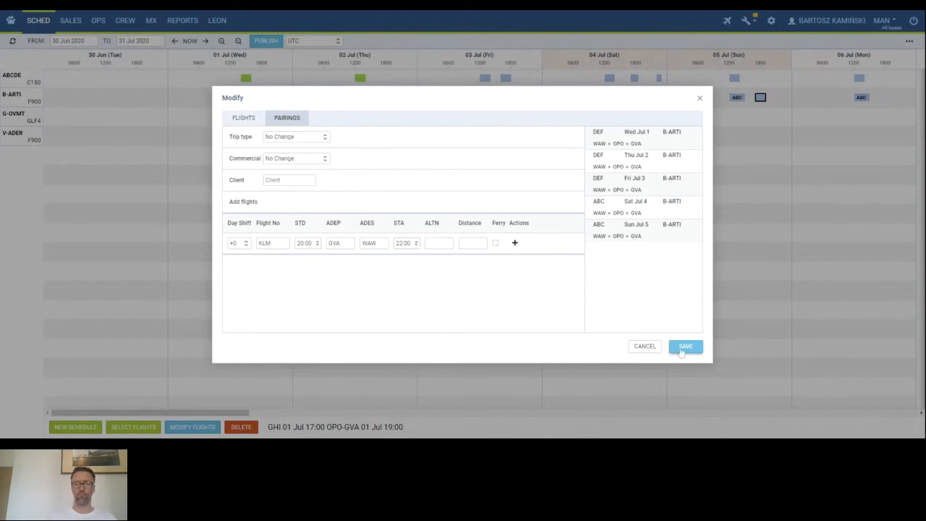
{"action": "left_click", "coordinate": [680, 351]}
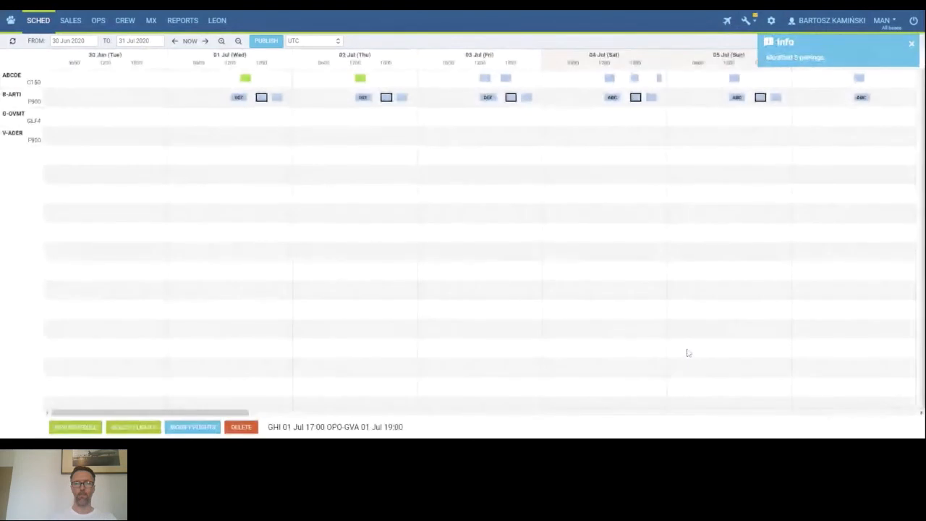
Select the B-ARTI pairings of 1 and 2 Jul and publish them with the aircraft assignment changed to A-BCDE.
{"action": "left_click", "coordinate": [238, 97]}
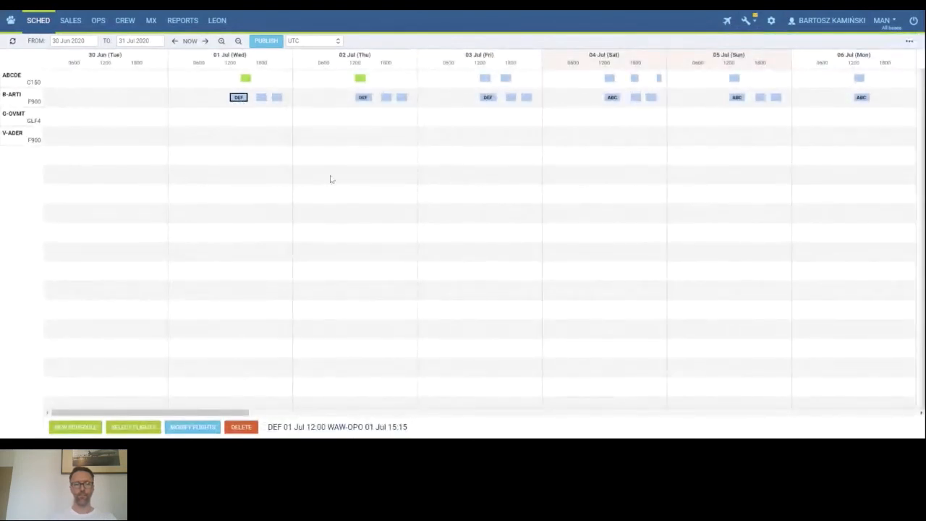
{"action": "left_click", "coordinate": [261, 98]}
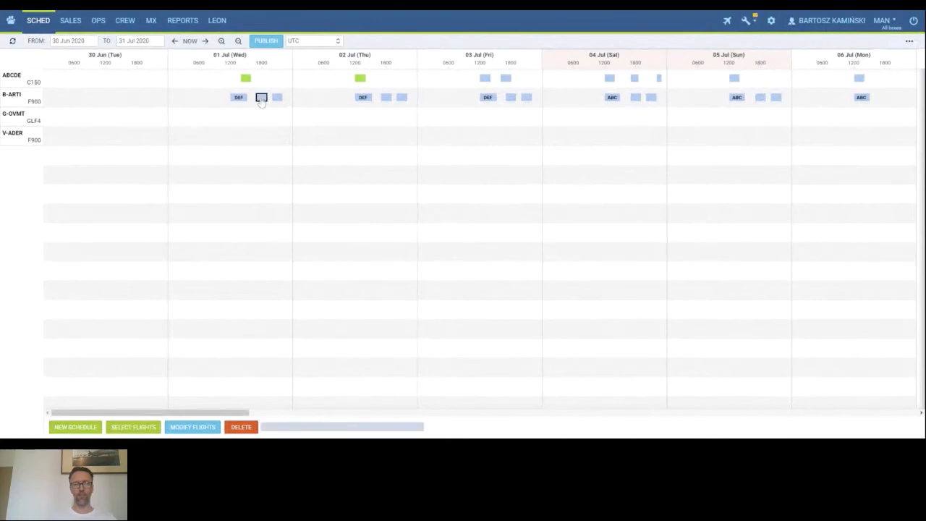
{"action": "left_click", "coordinate": [278, 100]}
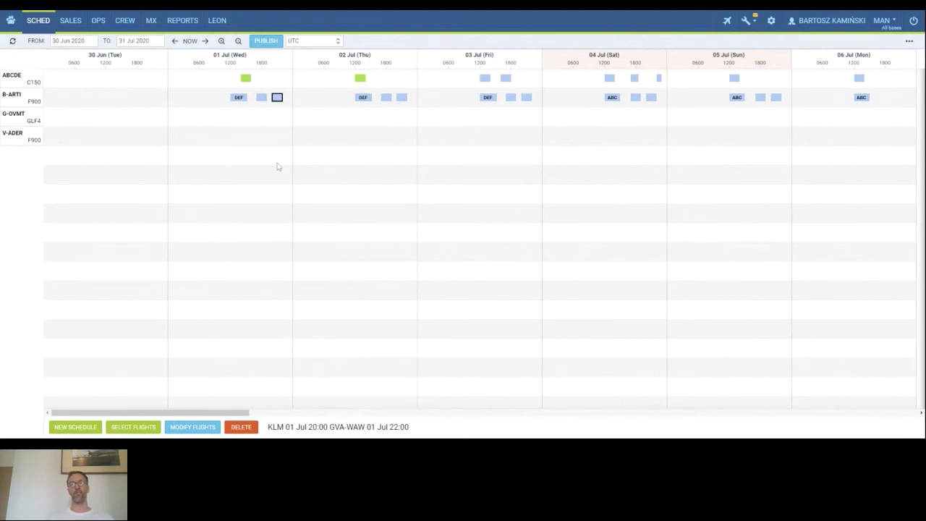
{"action": "left_click", "coordinate": [239, 98]}
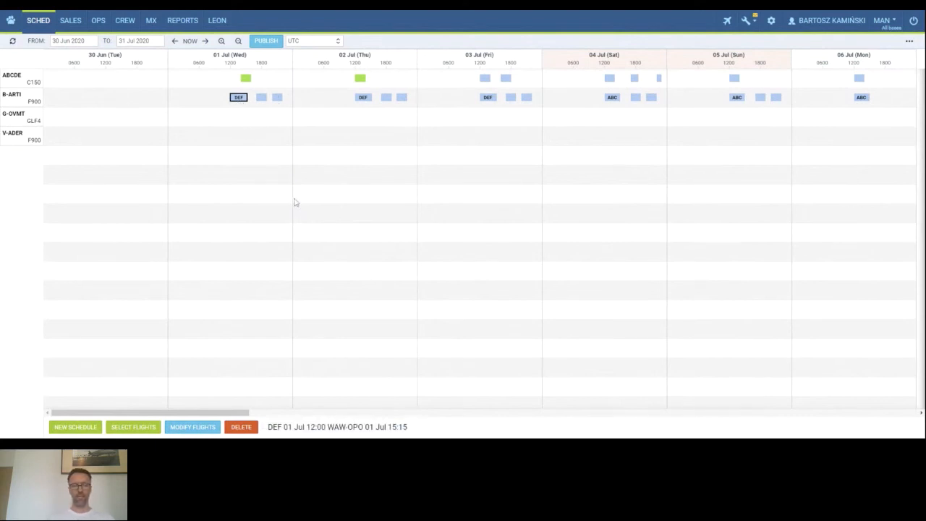
{"action": "left_click", "coordinate": [403, 98], "text": "shift"}
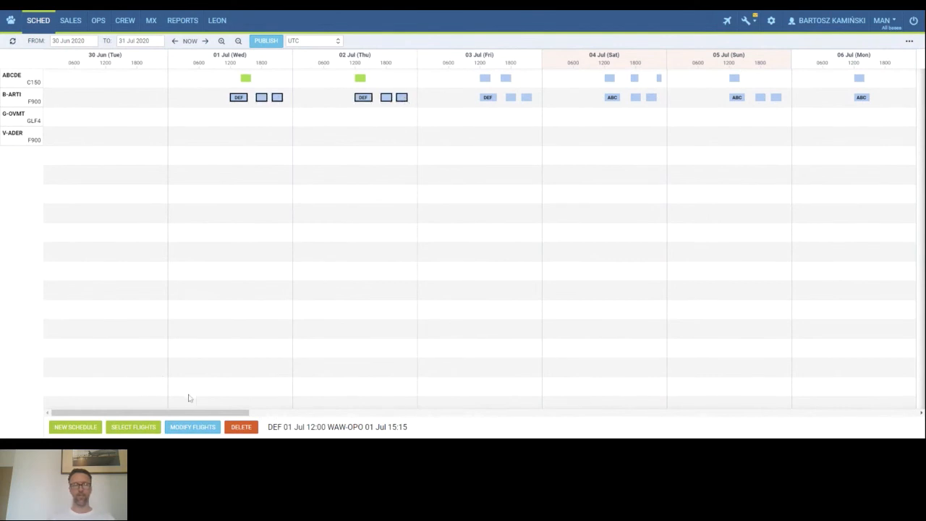
{"action": "left_click", "coordinate": [267, 41]}
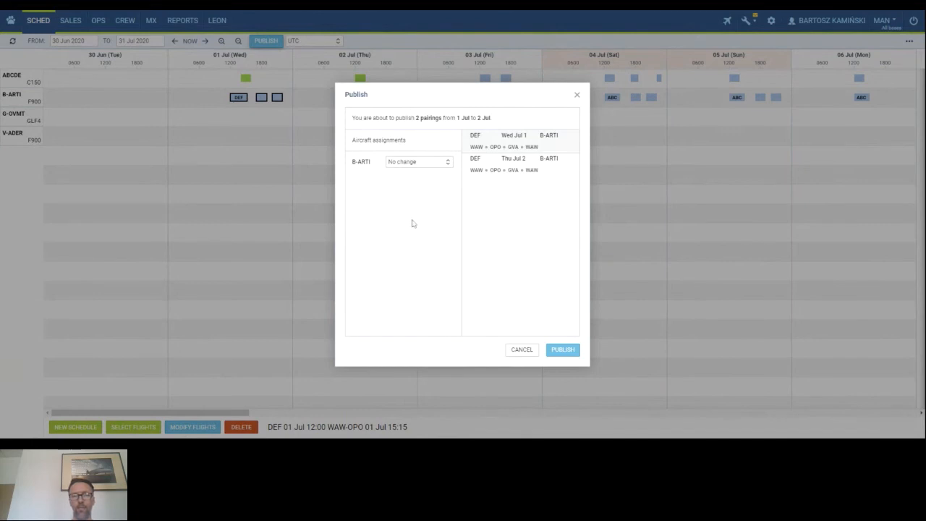
{"action": "left_click", "coordinate": [438, 162]}
{"action": "scroll", "coordinate": [434, 205], "scroll_direction": "down", "scroll_amount": 2}
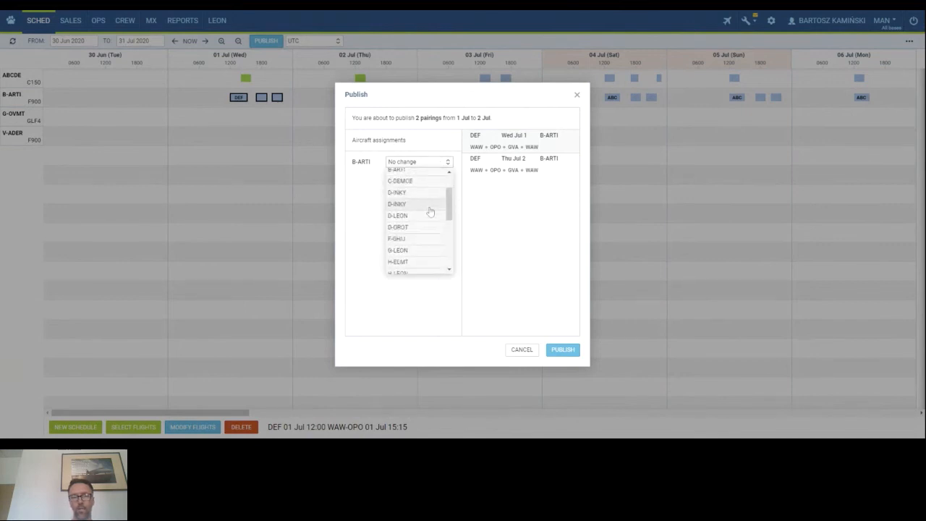
{"action": "scroll", "coordinate": [429, 211], "scroll_direction": "up", "scroll_amount": 2}
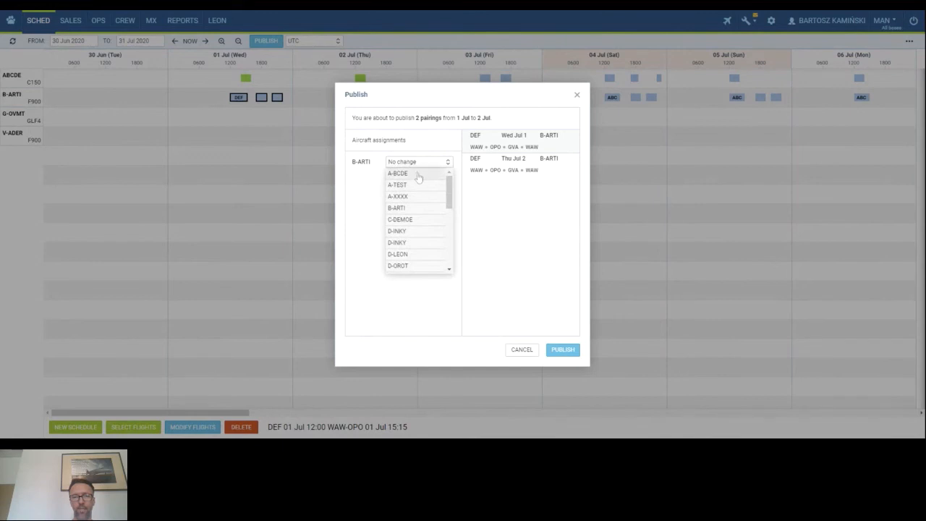
{"action": "left_click", "coordinate": [417, 174]}
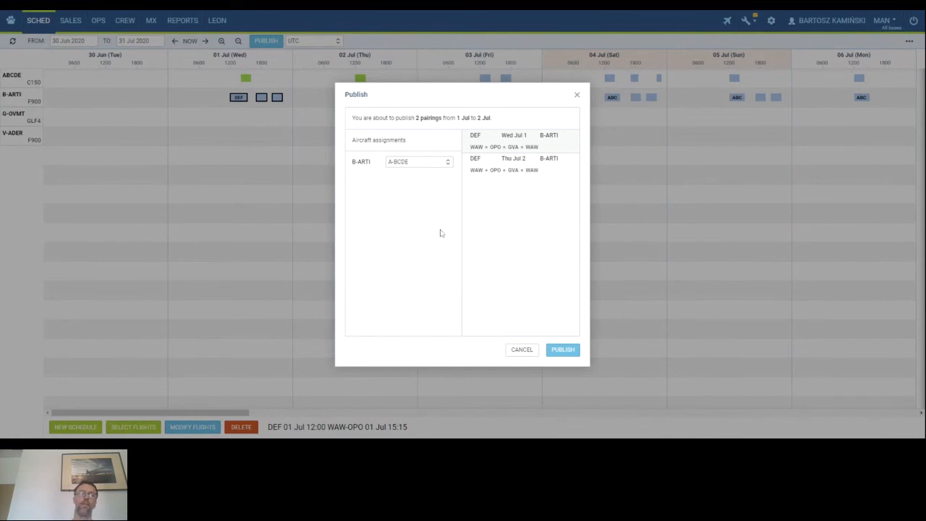
{"action": "left_click", "coordinate": [562, 351]}
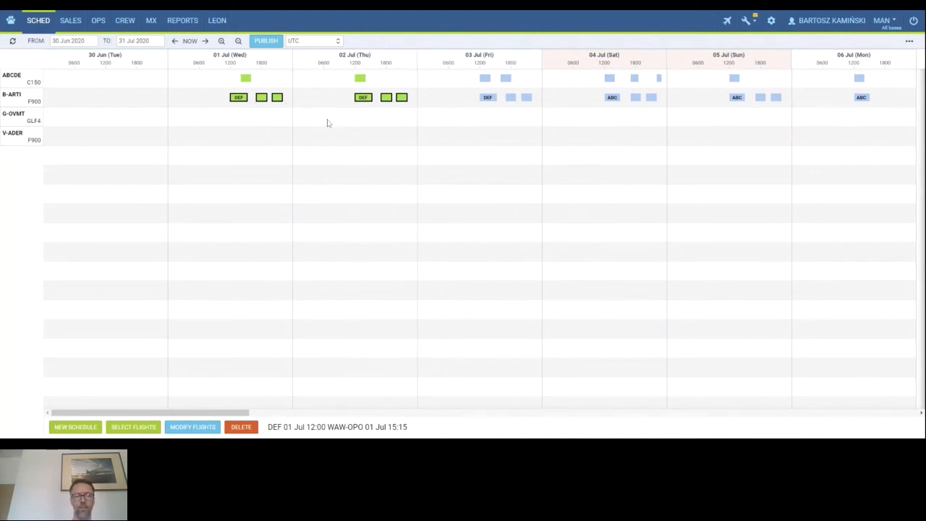
Open the published 1 Jul DEF flight in OPS.
{"action": "left_click", "coordinate": [209, 105]}
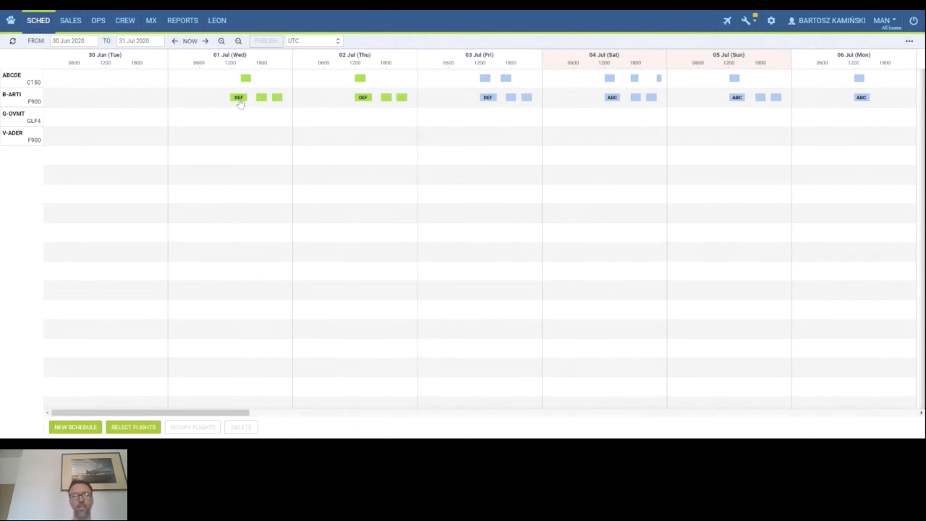
{"action": "left_click", "coordinate": [239, 100]}
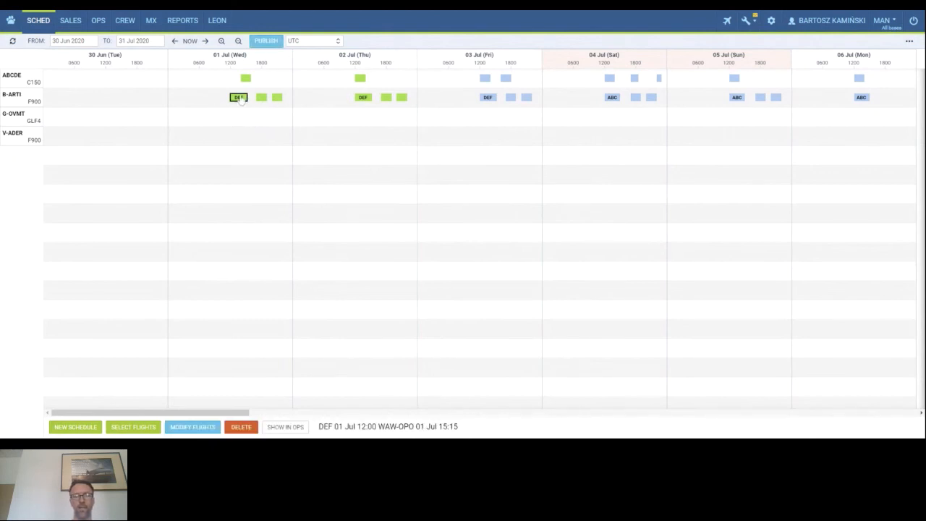
{"action": "left_click", "coordinate": [289, 427]}
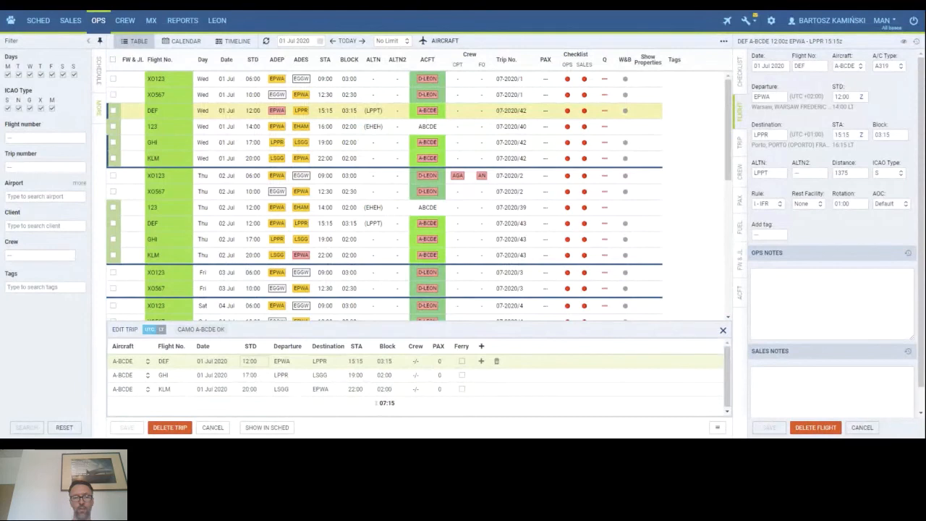
Set the DEF flight's departure time to 13:00 and its arrival time to 16:15.
{"action": "left_click", "coordinate": [249, 361]}
{"action": "key", "text": "BackSpace"}
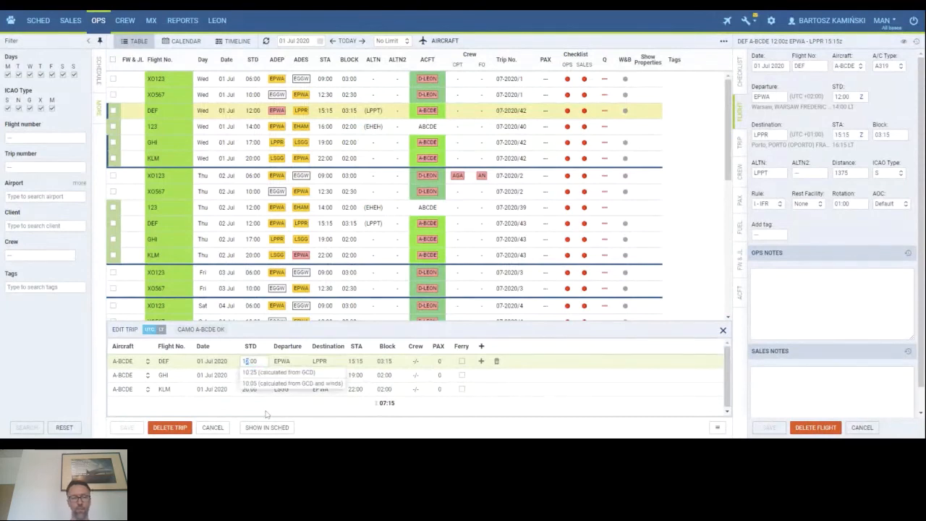
{"action": "type", "text": "3"}
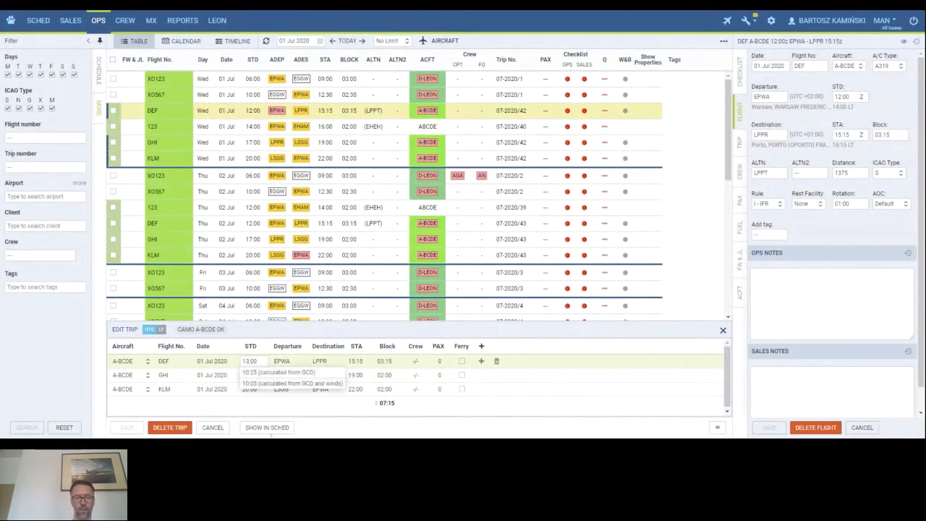
{"action": "key", "text": "Return"}
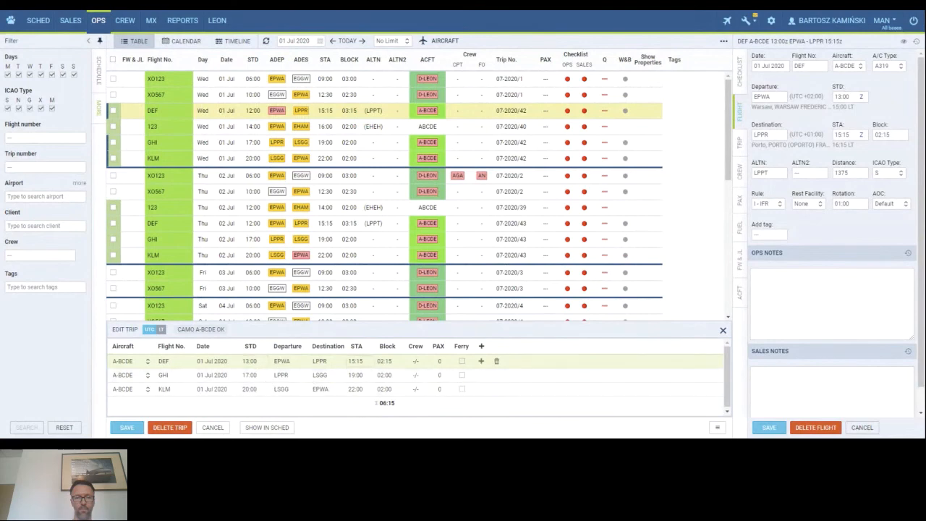
{"action": "left_click", "coordinate": [355, 361]}
{"action": "key", "text": "BackSpace"}
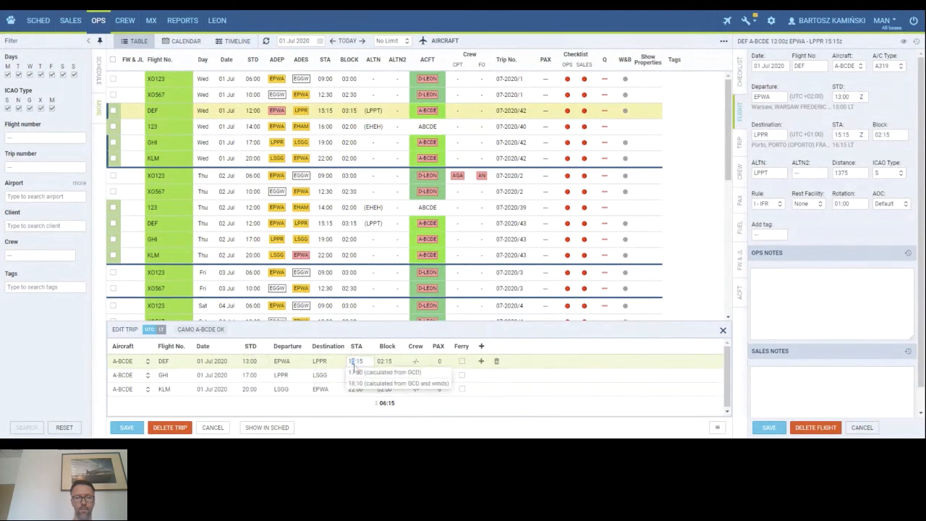
{"action": "type", "text": "6"}
Set the KLM flight's departure to 22:00 and arrival to 23:00, then save the trip ignoring warnings.
{"action": "left_click", "coordinate": [253, 394]}
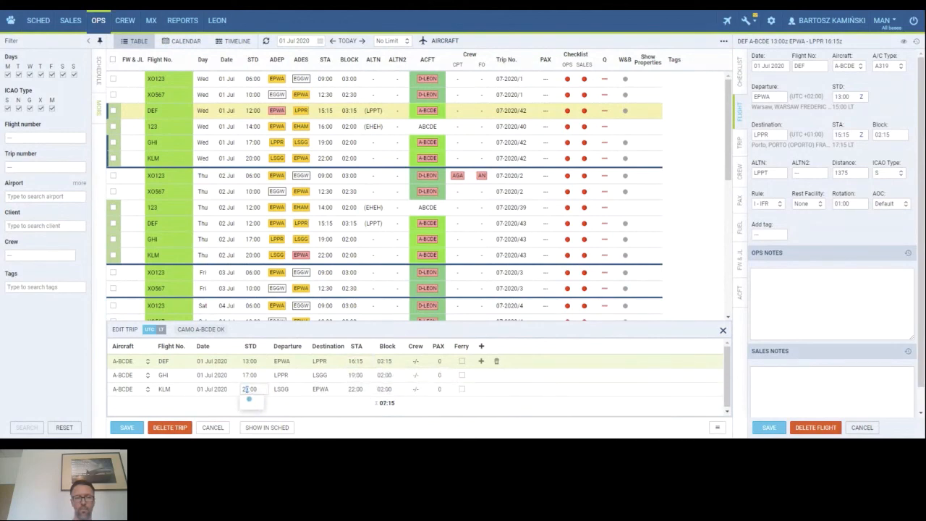
{"action": "type", "text": "2"}
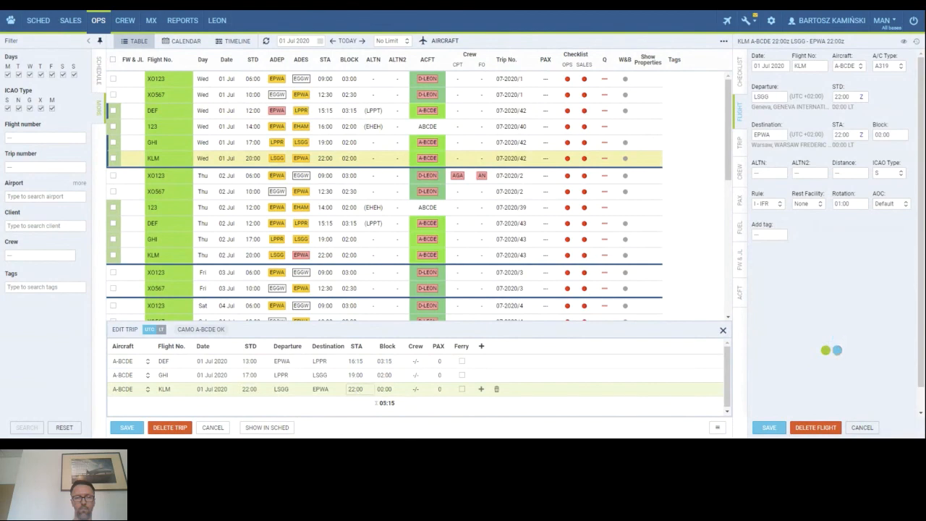
{"action": "left_click", "coordinate": [356, 394]}
{"action": "type", "text": "3"}
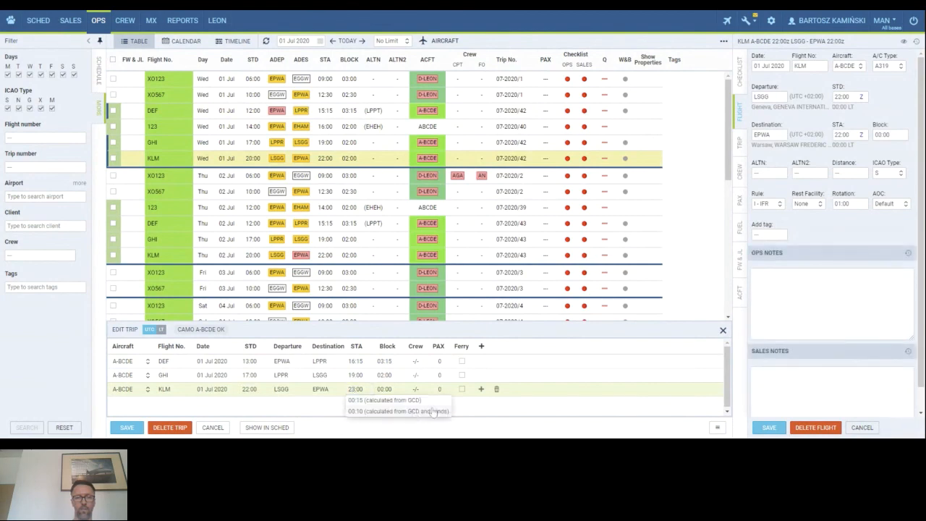
{"action": "left_click", "coordinate": [468, 415]}
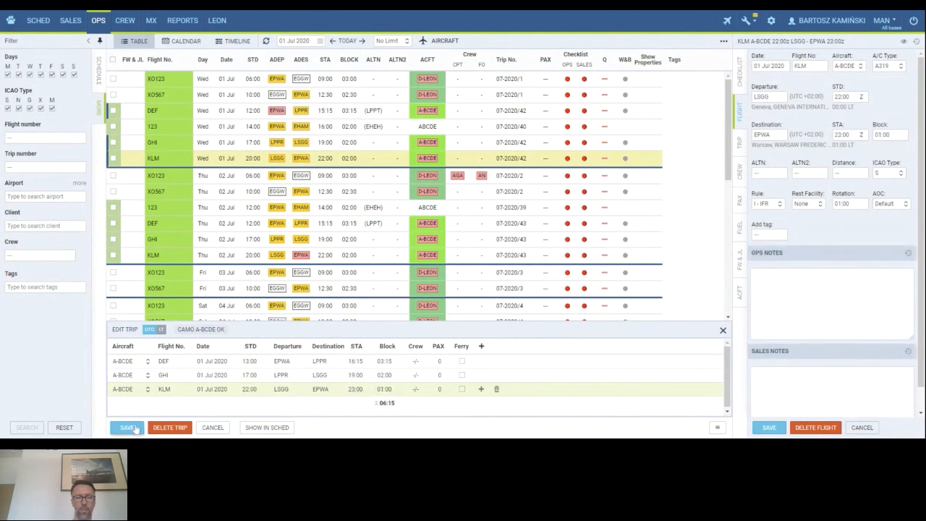
{"action": "left_click", "coordinate": [127, 427]}
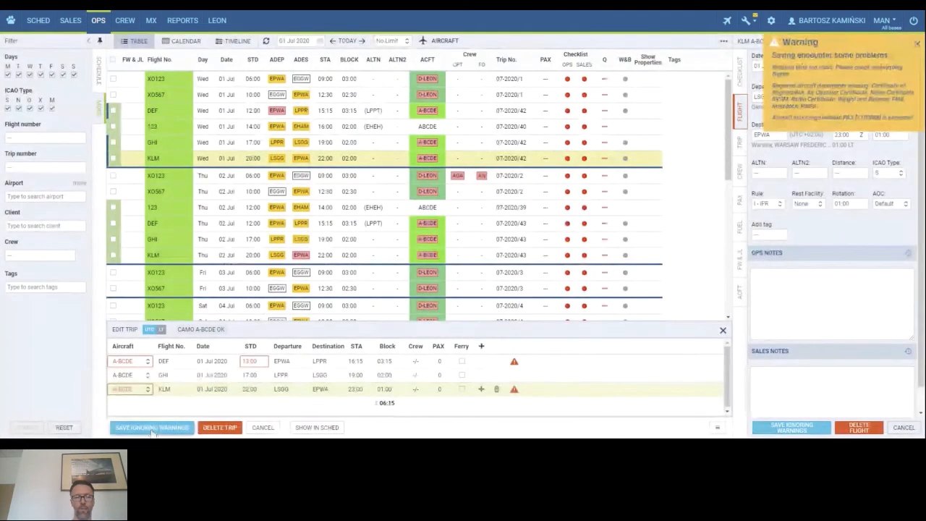
{"action": "left_click", "coordinate": [153, 428]}
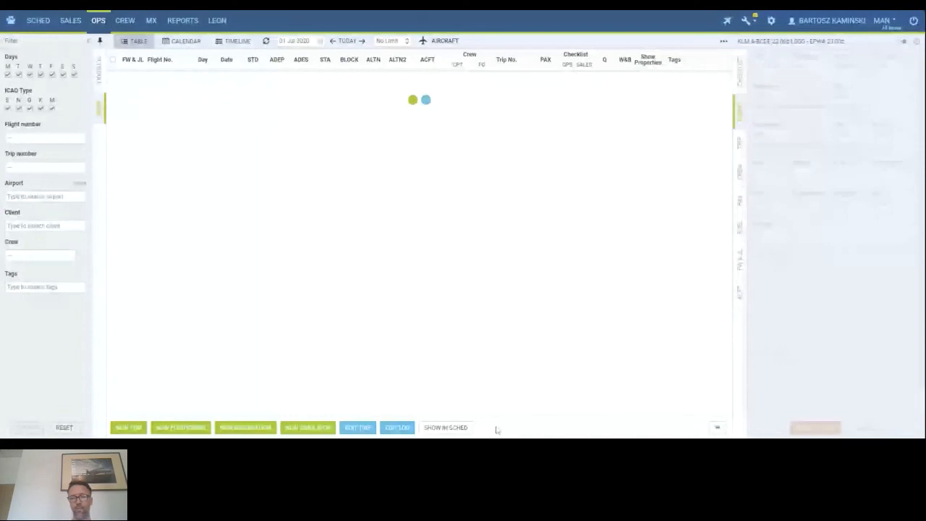
Return to the schedule timeline and select the 1 Jul DEF flight to check its times.
{"action": "left_click", "coordinate": [450, 428]}
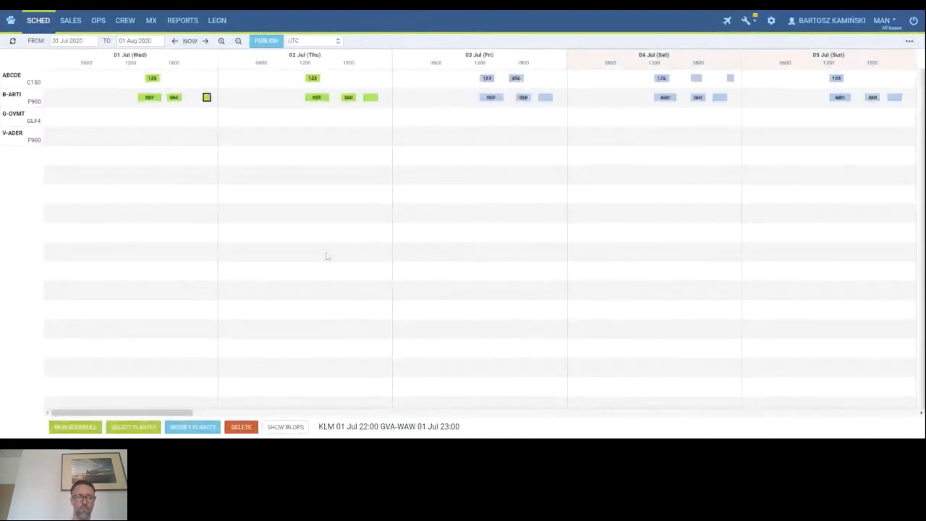
{"action": "left_click", "coordinate": [157, 99]}
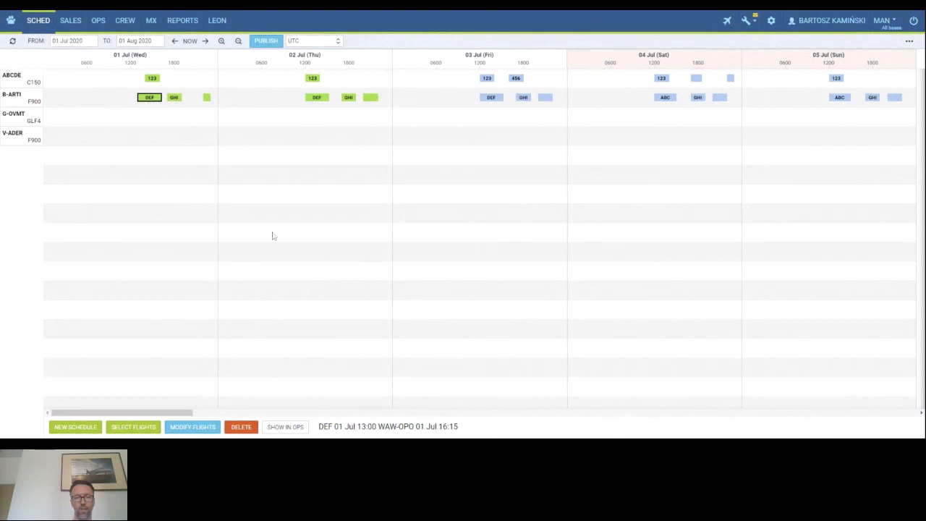
Review the times of the 1 Jul GHI and KLM flights and the 3 Jul DEF flight on the timeline.
{"action": "left_click", "coordinate": [174, 99]}
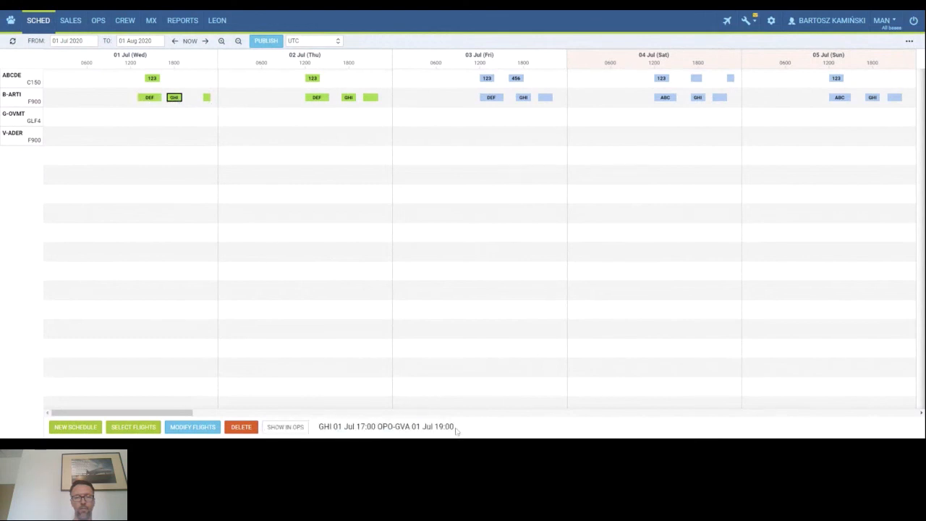
{"action": "left_click", "coordinate": [207, 97]}
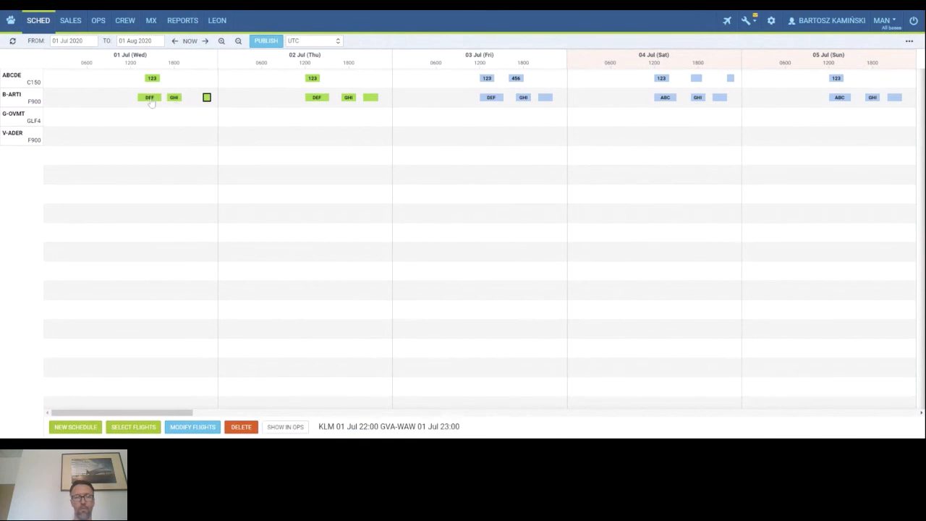
{"action": "left_click", "coordinate": [492, 102]}
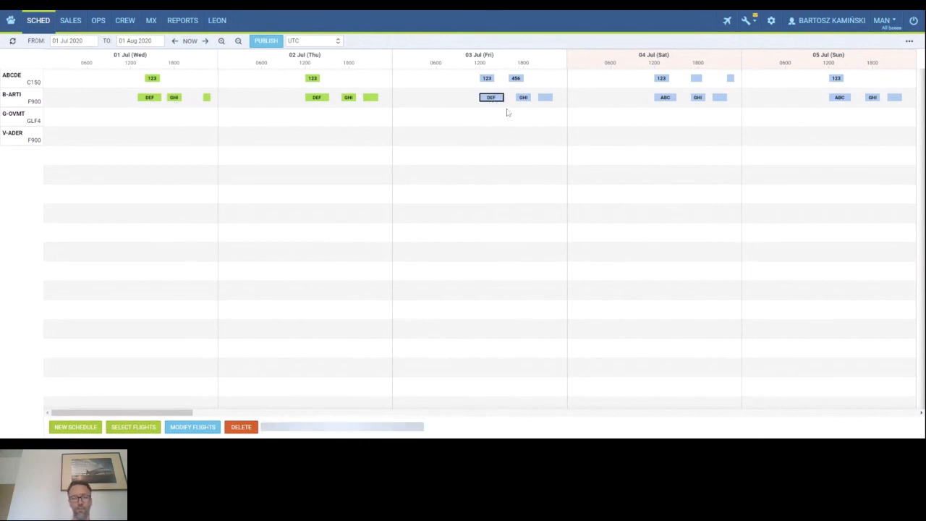
{"action": "left_click", "coordinate": [548, 101], "text": "shift"}
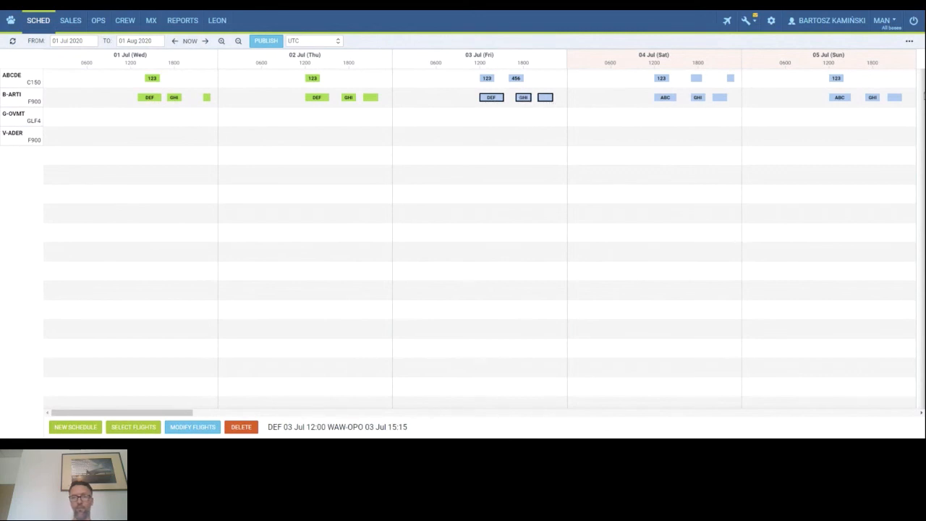
{"action": "left_click", "coordinate": [494, 100]}
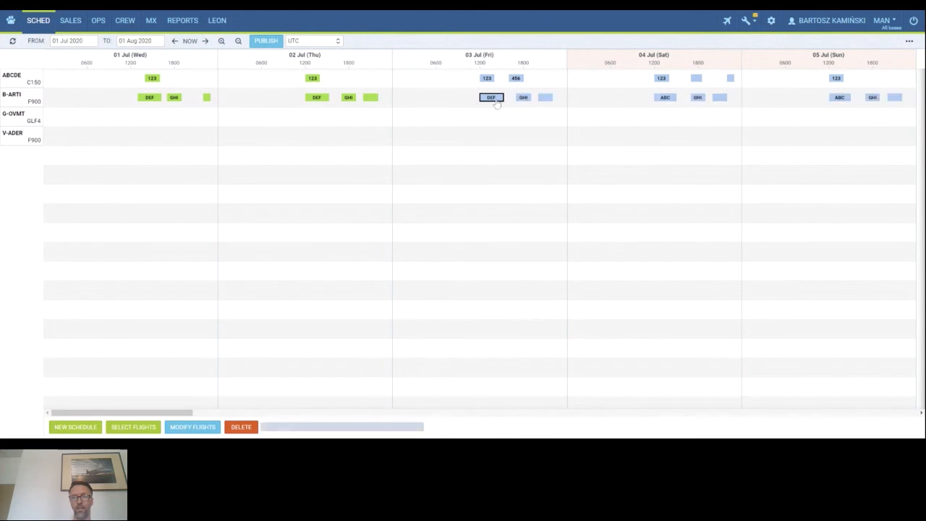
Zoom out to the whole month and select all unpublished flights from the 3 Jul DEF flight to 31 Jul.
{"action": "left_click", "coordinate": [238, 42]}
{"action": "left_click", "coordinate": [239, 42]}
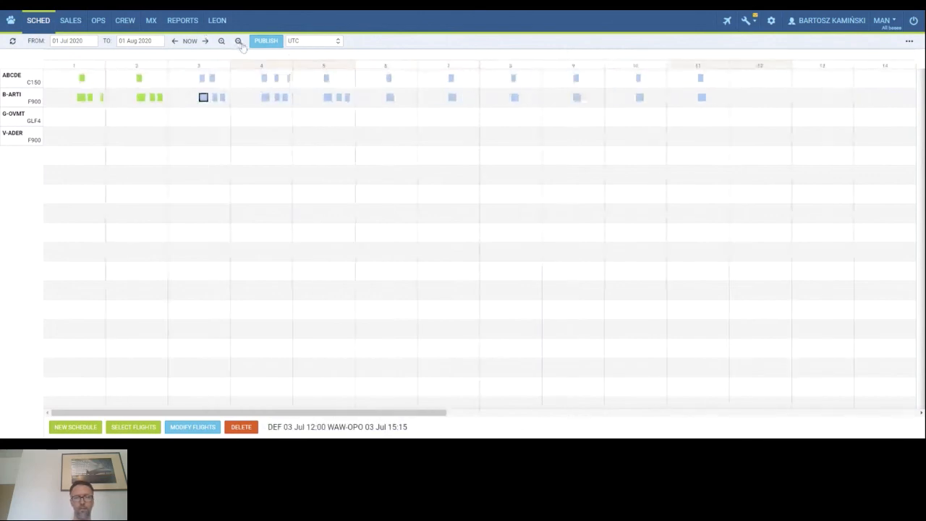
{"action": "left_click", "coordinate": [239, 41]}
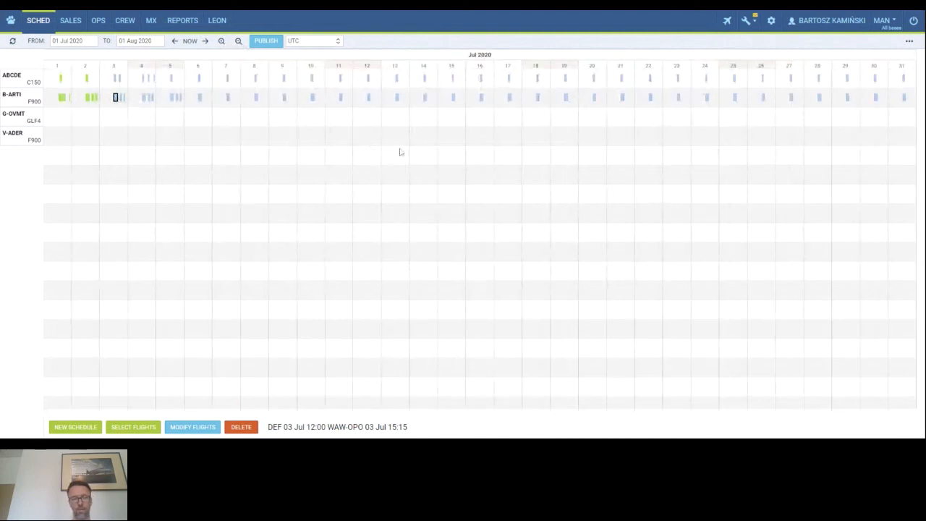
{"action": "left_click", "coordinate": [904, 98], "text": "shift"}
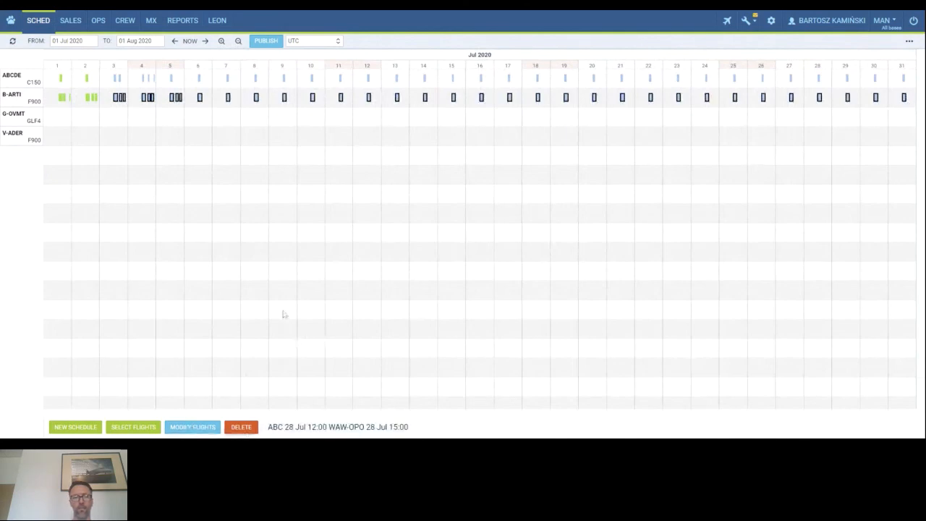
Publish the selected pairings with No change for B-ARTI's aircraft assignment, then select the published 3 Jul DEF flight.
{"action": "left_click", "coordinate": [265, 41]}
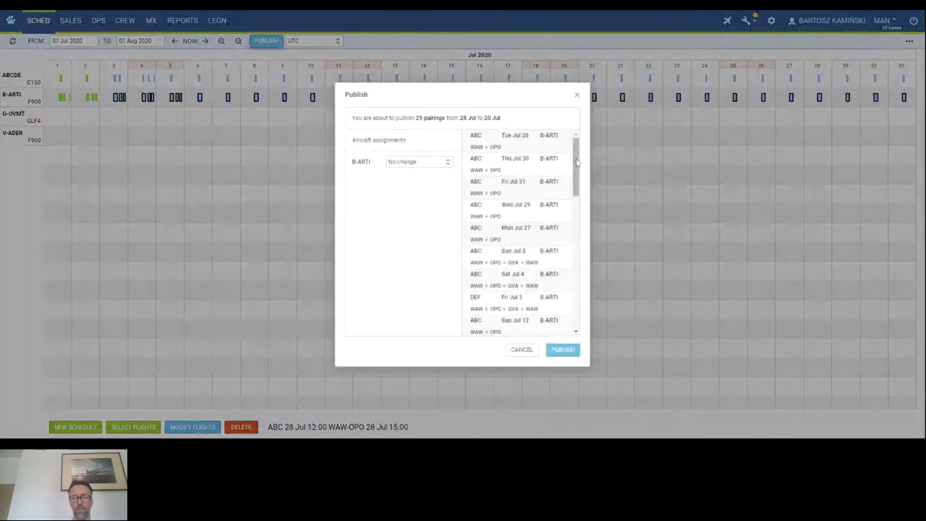
{"action": "left_click_drag", "start_coordinate": [577, 165], "coordinate": [594, 313]}
{"action": "scroll", "coordinate": [521, 216], "scroll_direction": "up", "scroll_amount": 7}
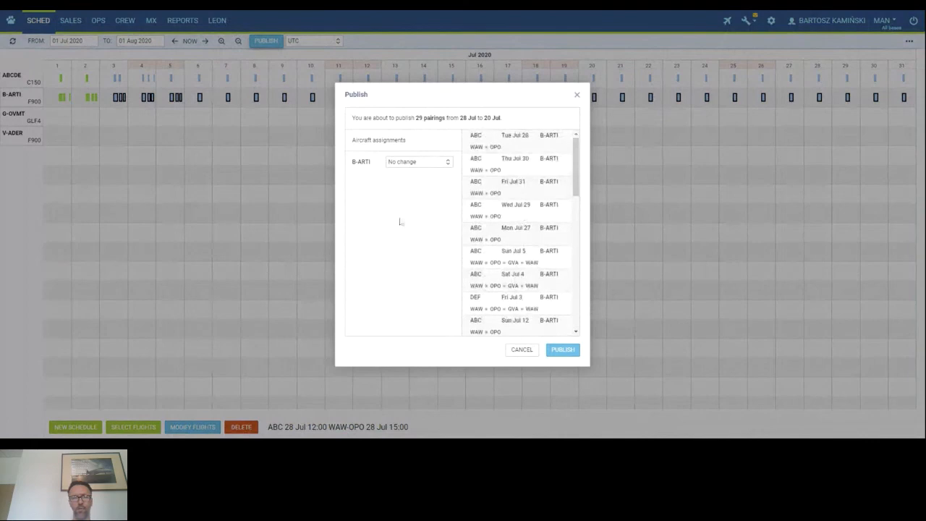
{"action": "left_click", "coordinate": [563, 351]}
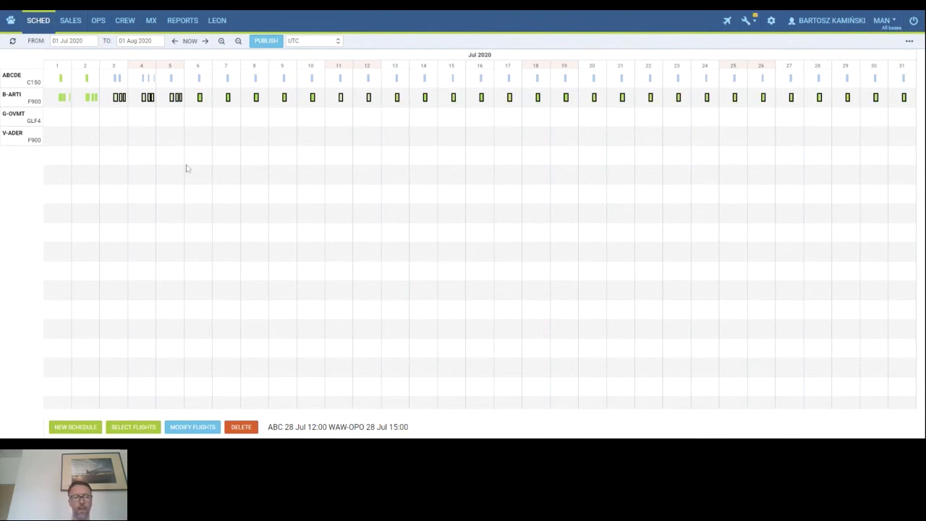
{"action": "left_click", "coordinate": [115, 97]}
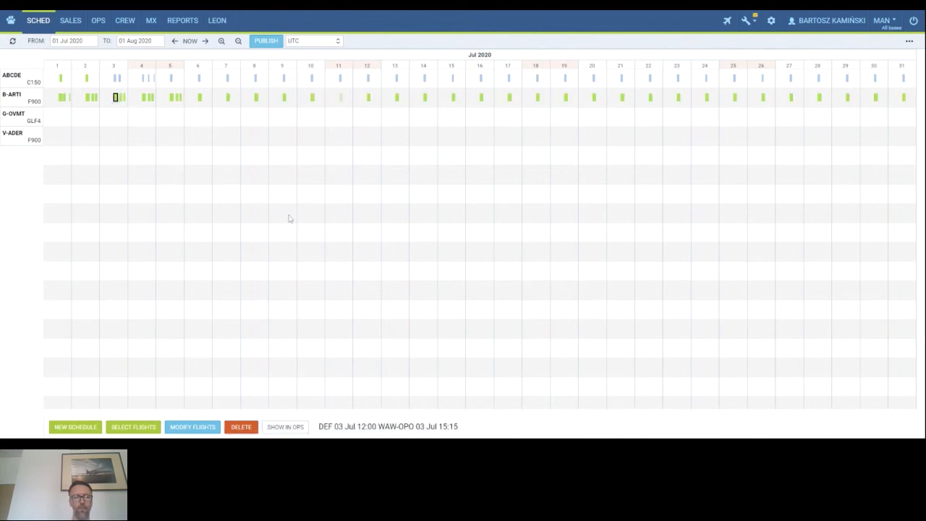